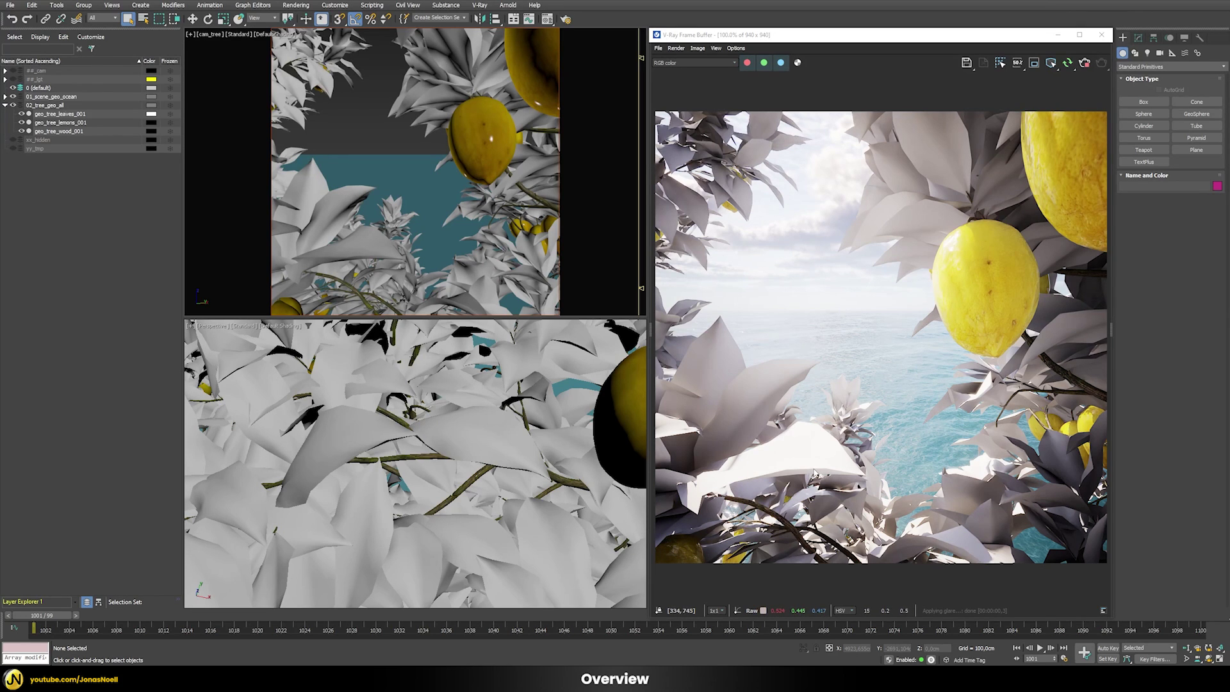
Hide the geo_tree_leaves_001 geometry and show it again to compare the render with and without leaves
left_click(21, 114)
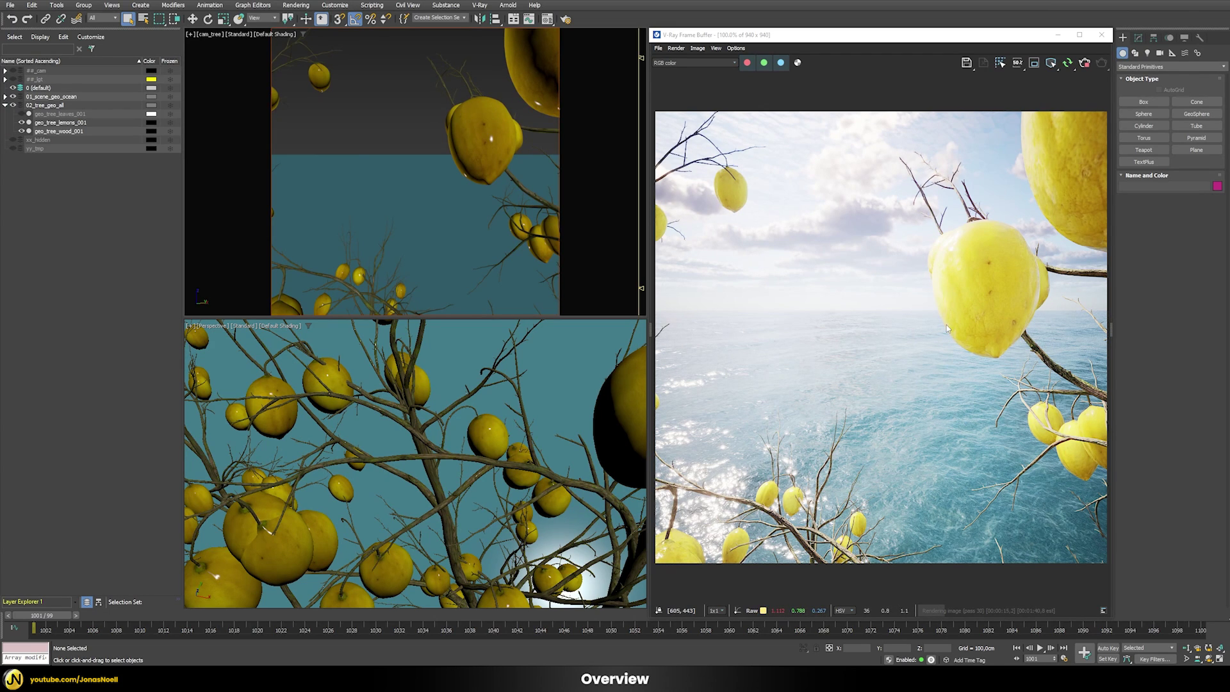
left_click(21, 114)
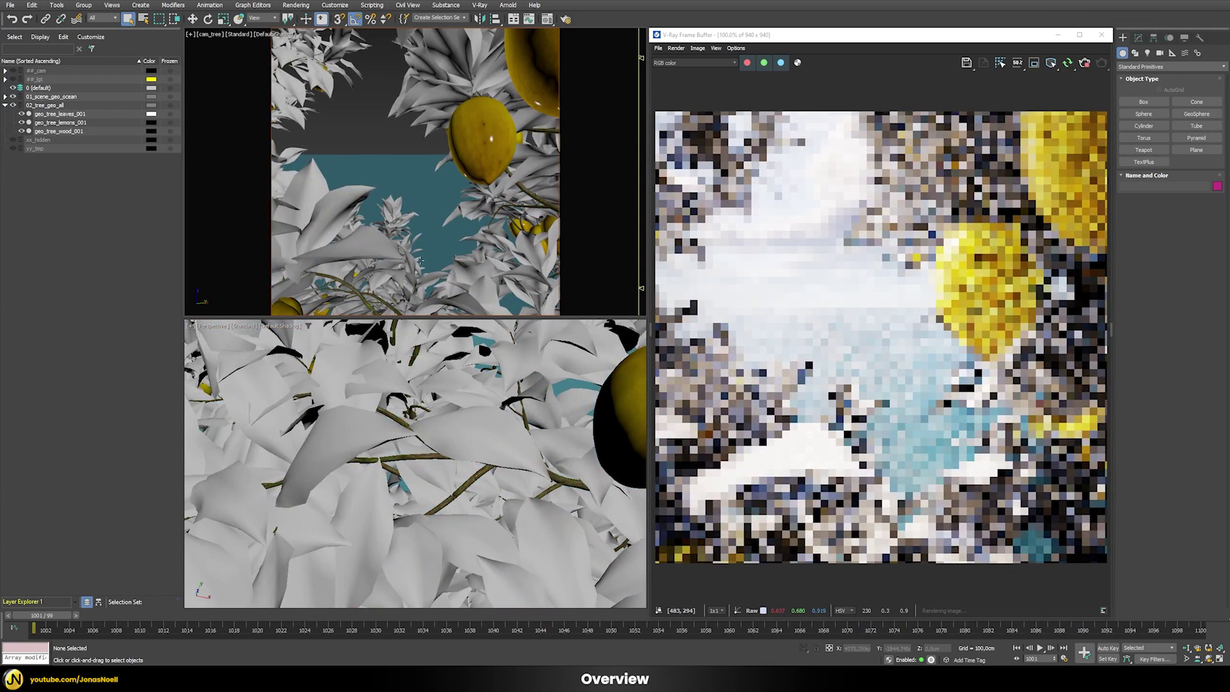
key("F4")
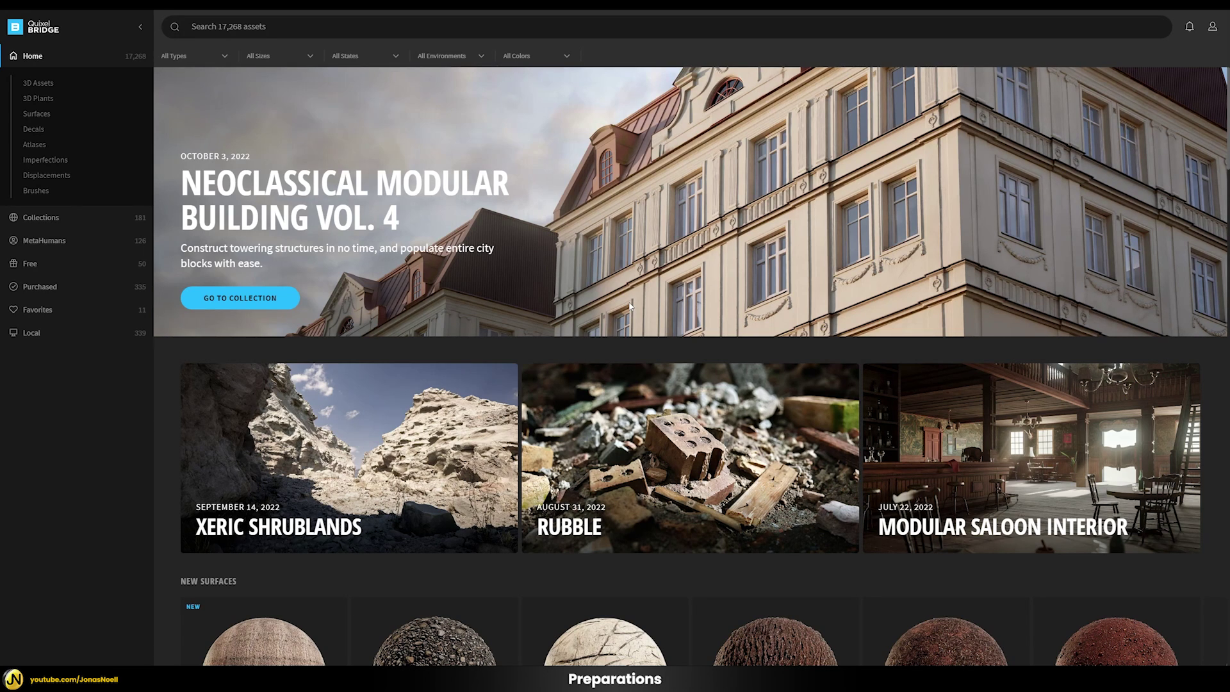
Switch to Quixel Bridge, search for leaf assets within the Atlases category and inspect the Holly Fern asset
left_click(253, 25)
type("leaf")
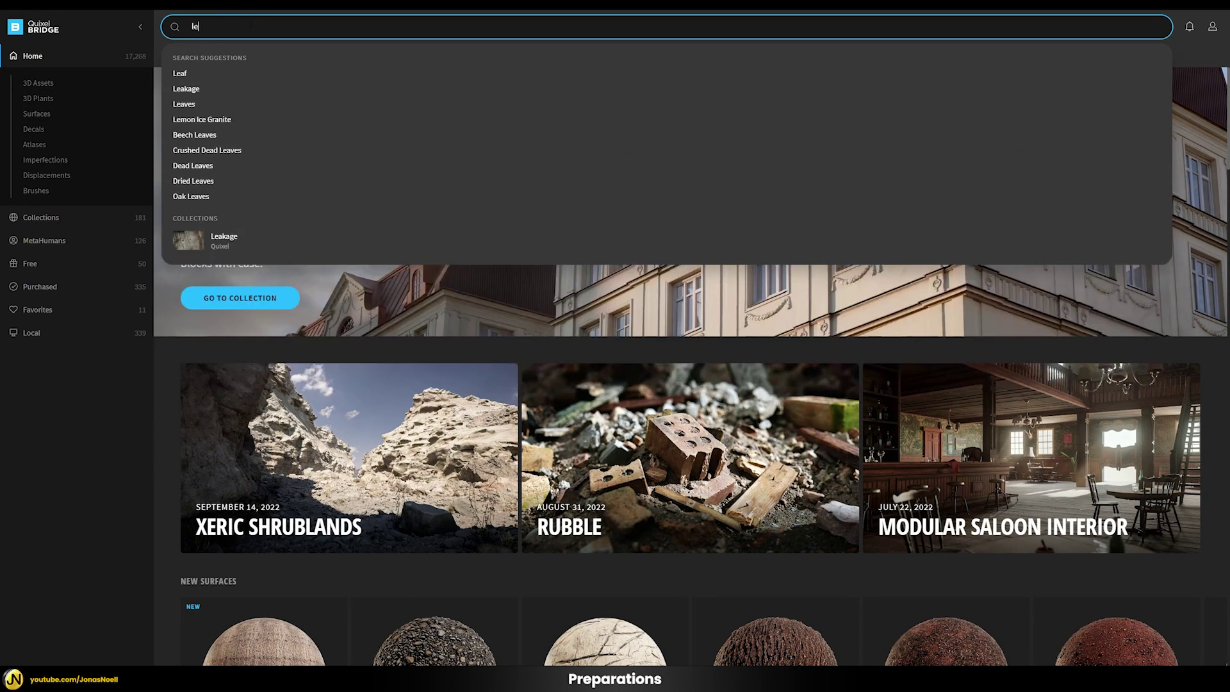
key("Return")
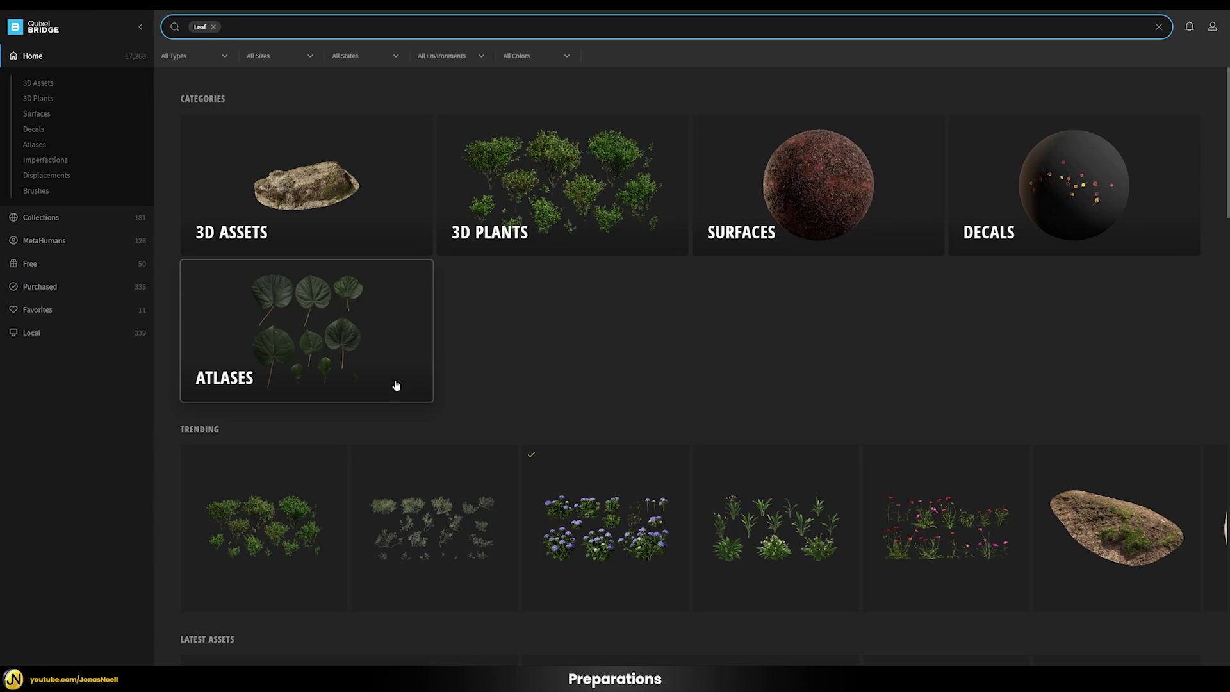
left_click(286, 360)
scroll(620, 432, "down", 10)
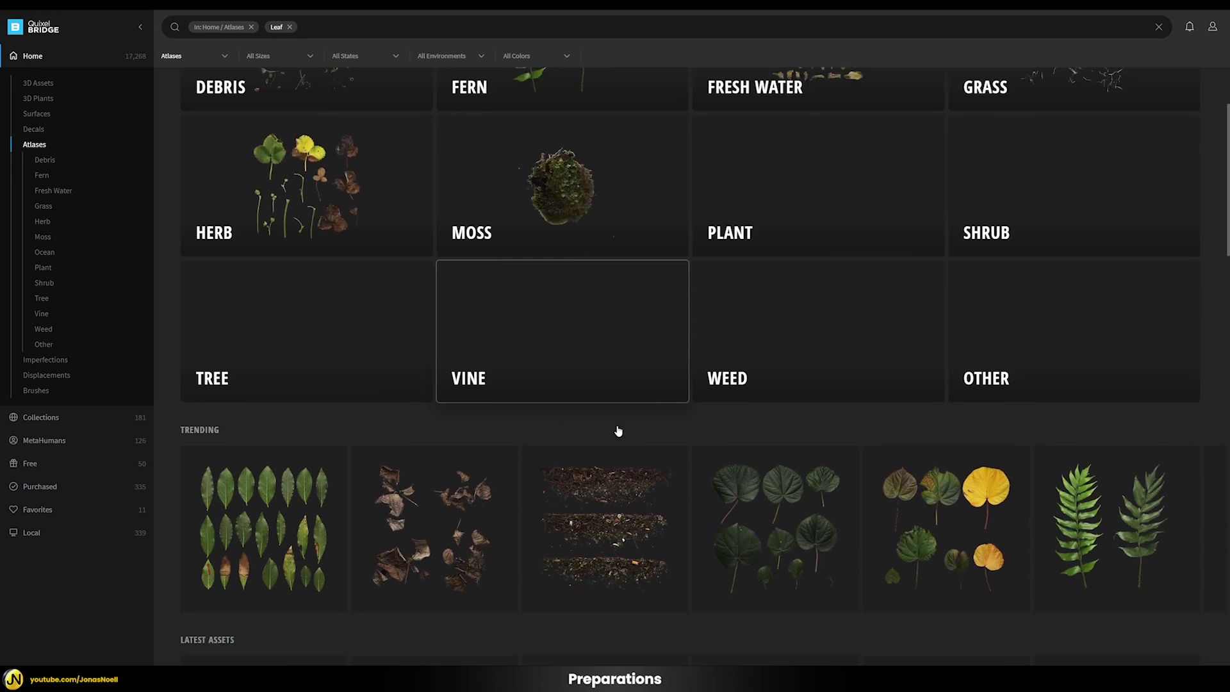
scroll(416, 384, "down", 6)
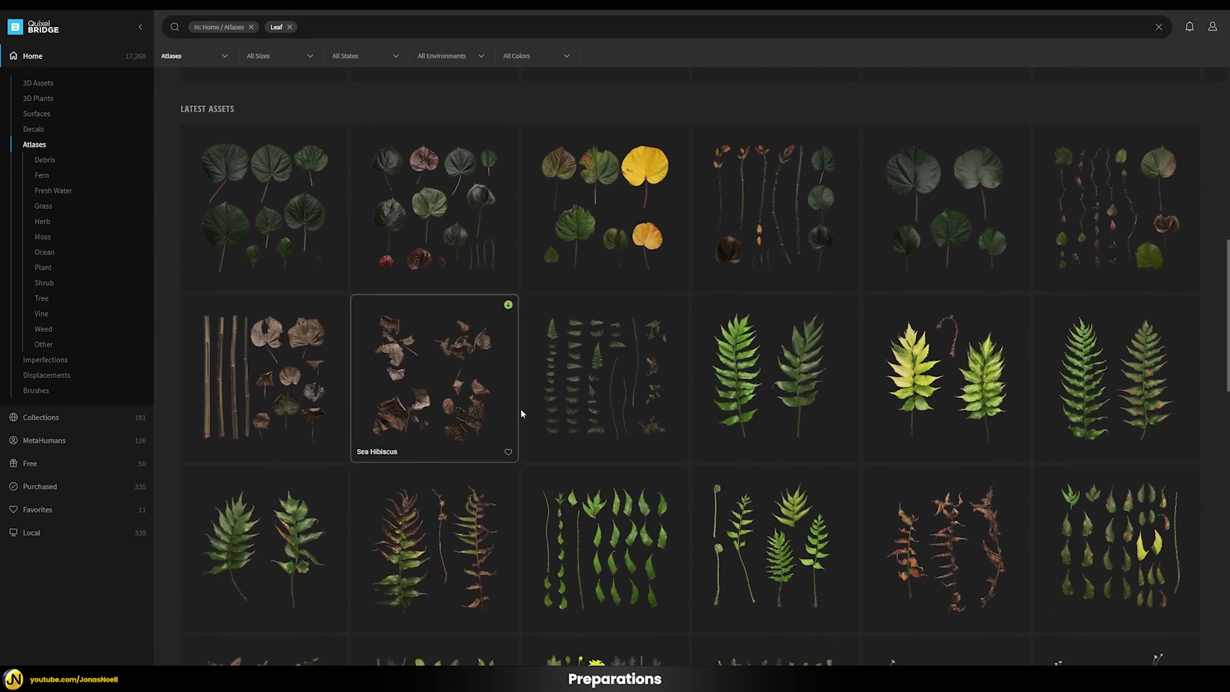
scroll(779, 349, "up", 3)
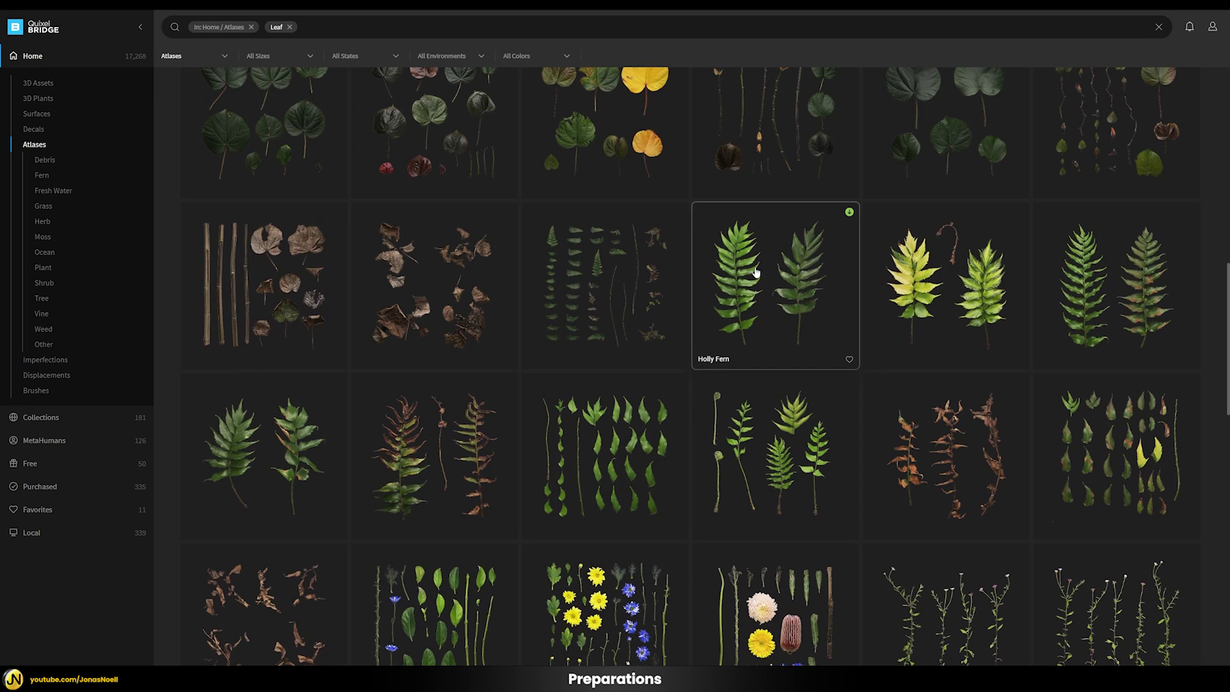
left_click(779, 340)
scroll(588, 277, "up", 8)
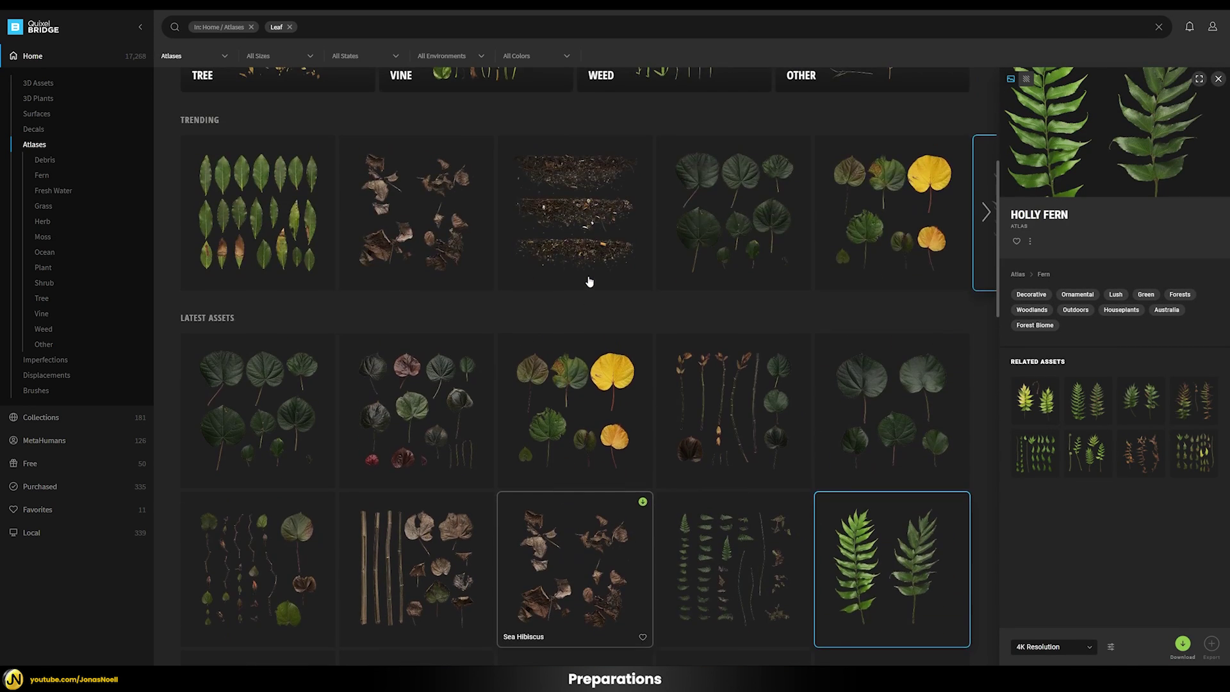
Add the term free to the leaf search, remove the Atlases filter and open the Huge Banana Tree Leaf asset
left_click(236, 21)
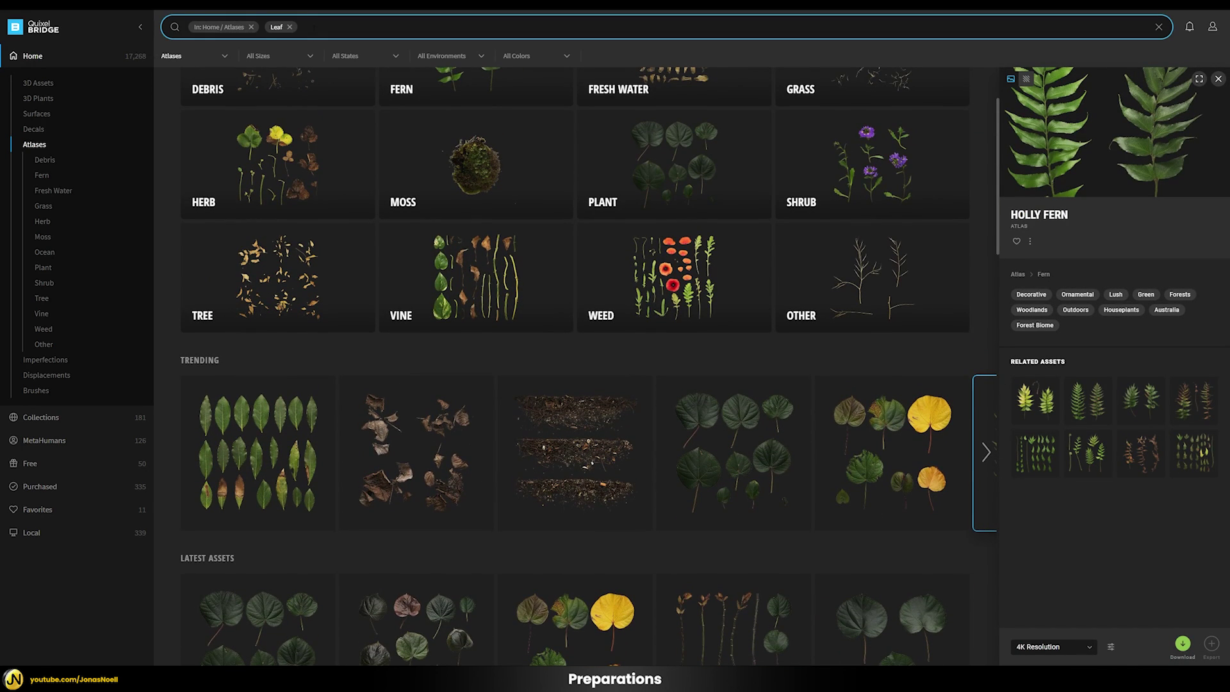
type("free")
key("Return")
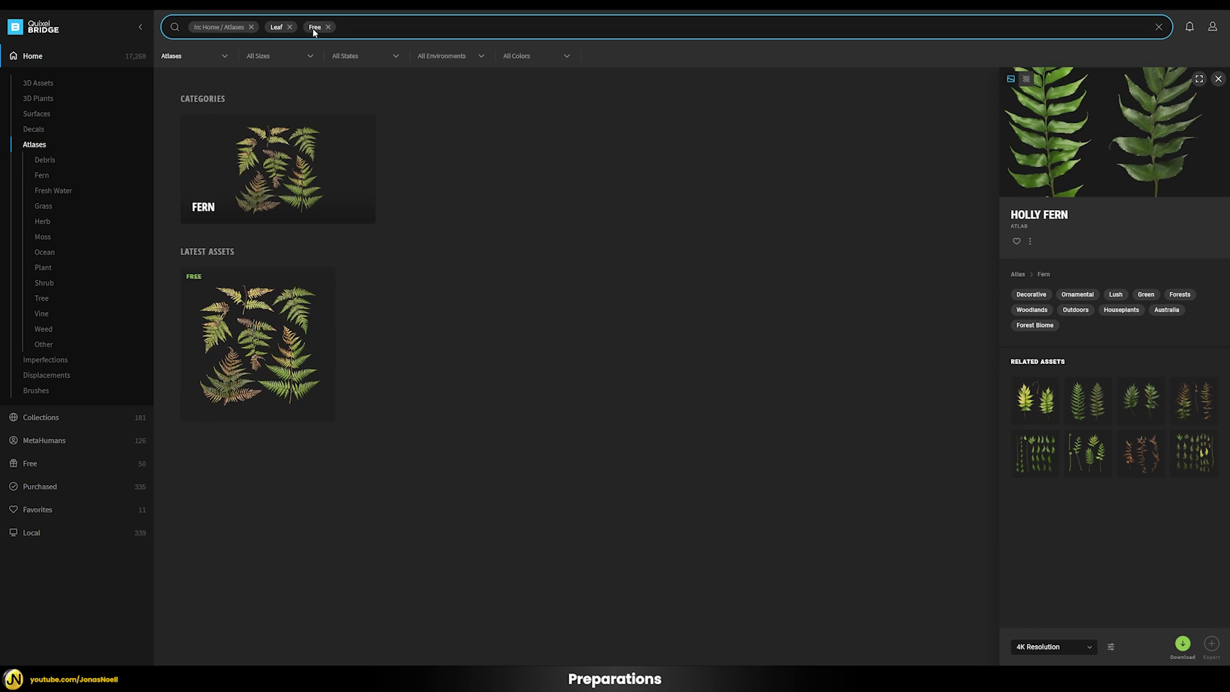
left_click(250, 26)
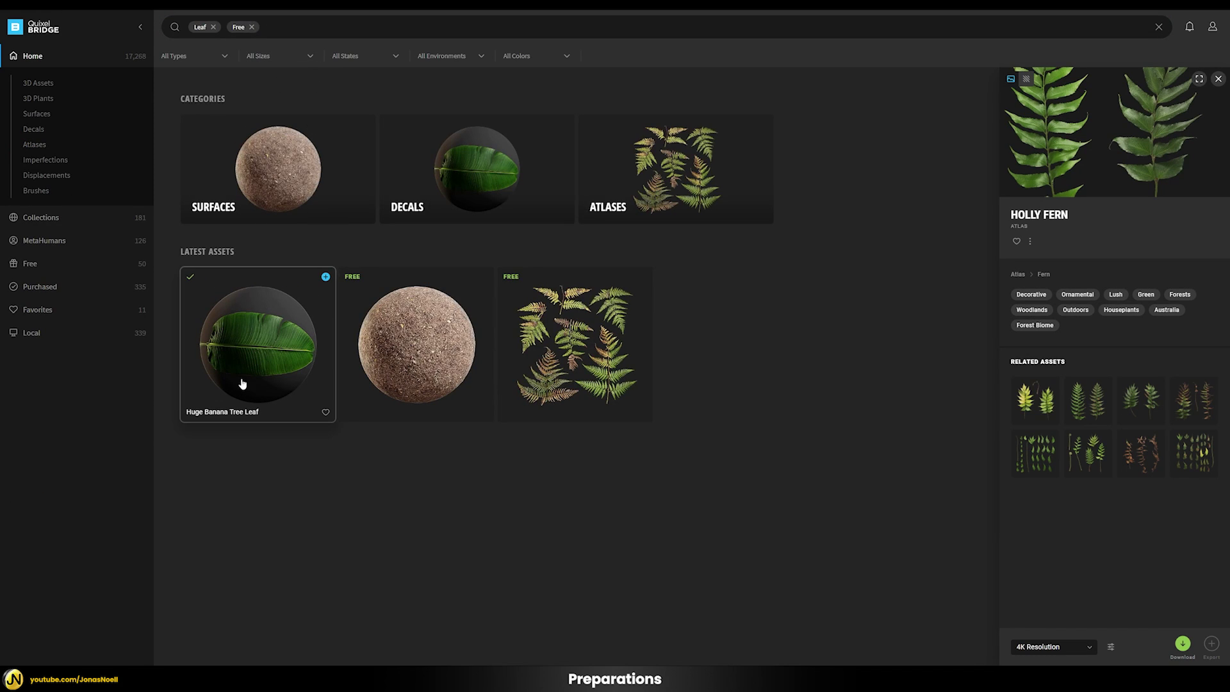
left_click(234, 348)
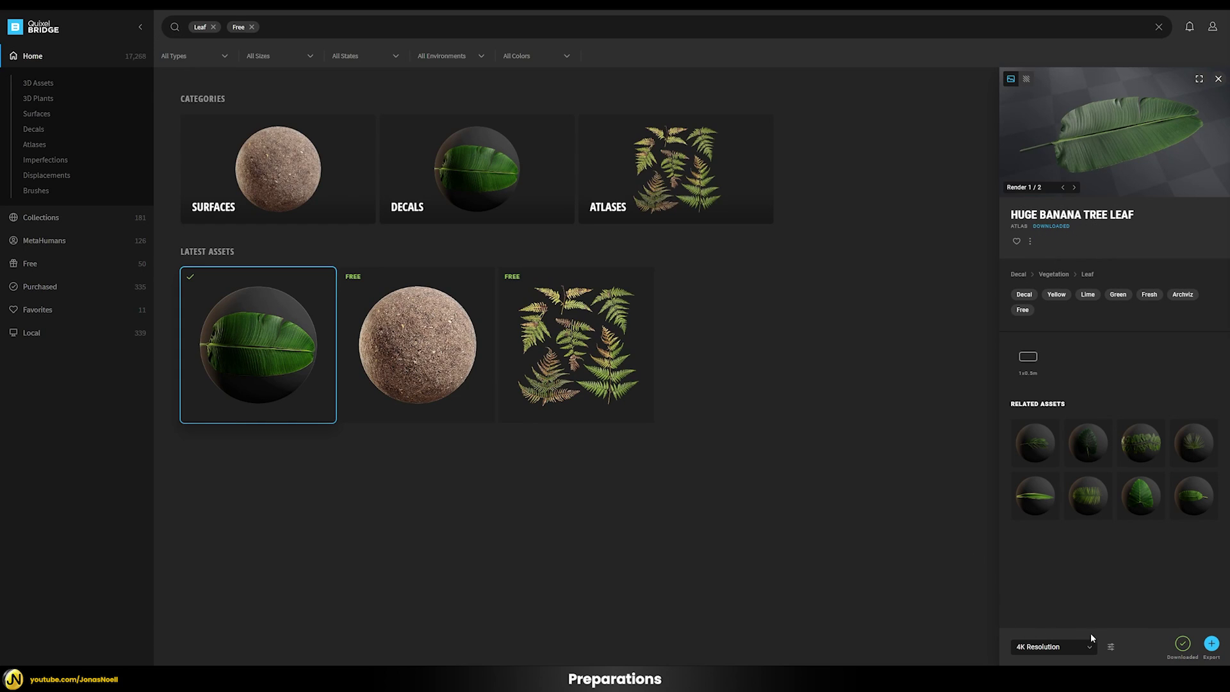
Review which texture maps are enabled in the banana leaf's download settings and return to the asset
left_click(1112, 648)
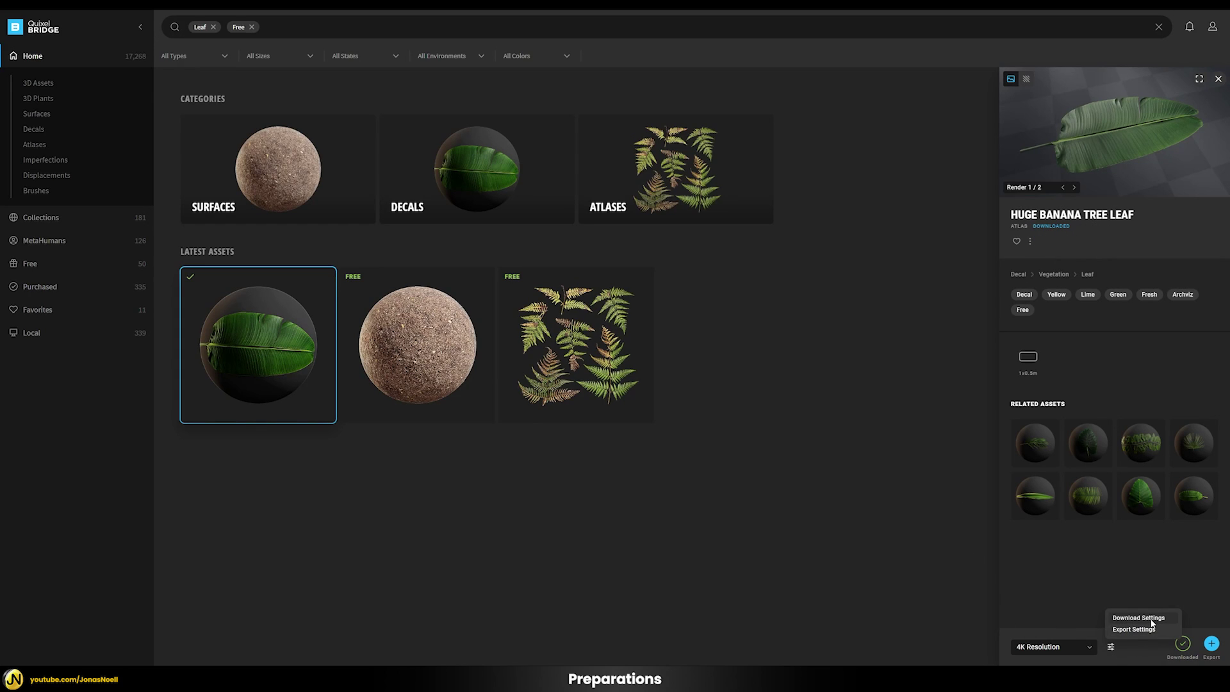
left_click(1115, 648)
left_click(1138, 618)
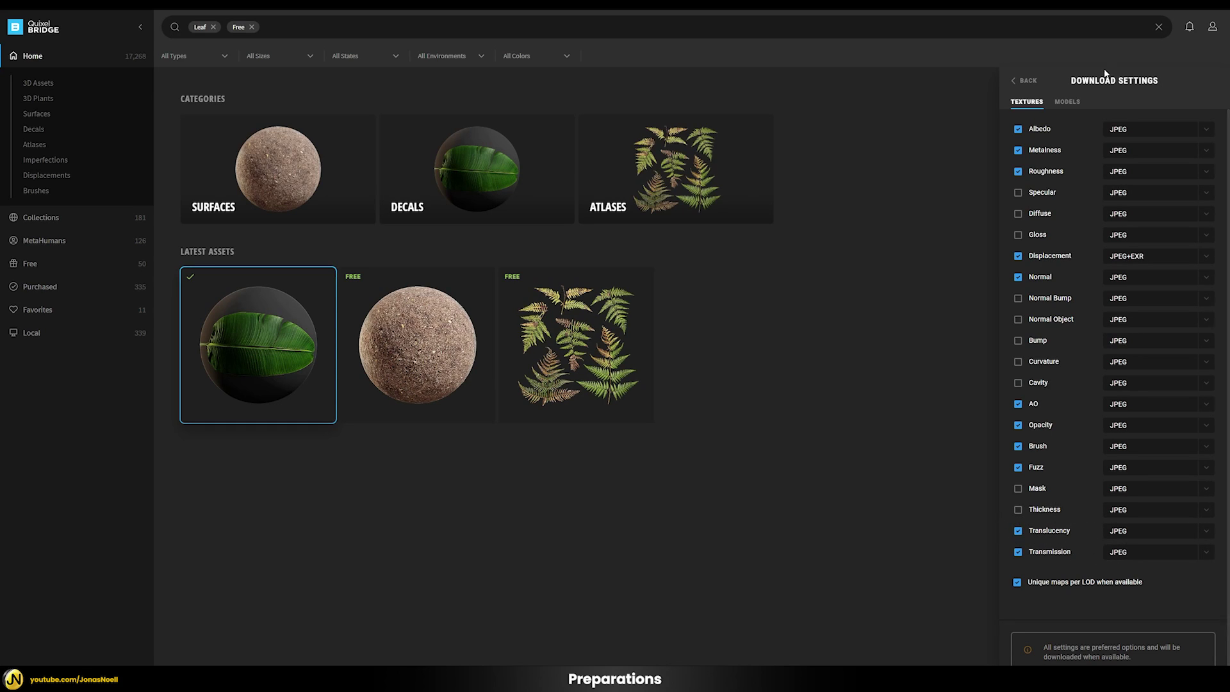
left_click(1023, 79)
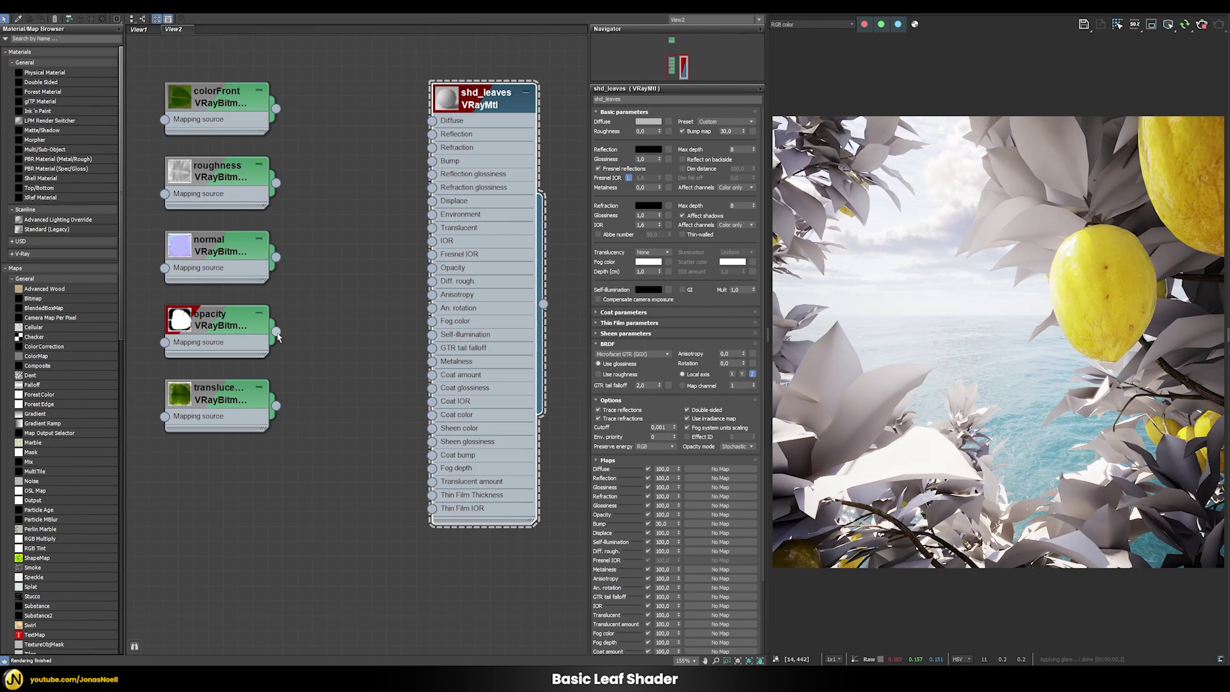
Connect the opacity bitmap to the Opacity input of the shd_leaves material and set its opacity mode to Clip
left_click_drag(276, 332, 694, 516)
left_click(363, 361)
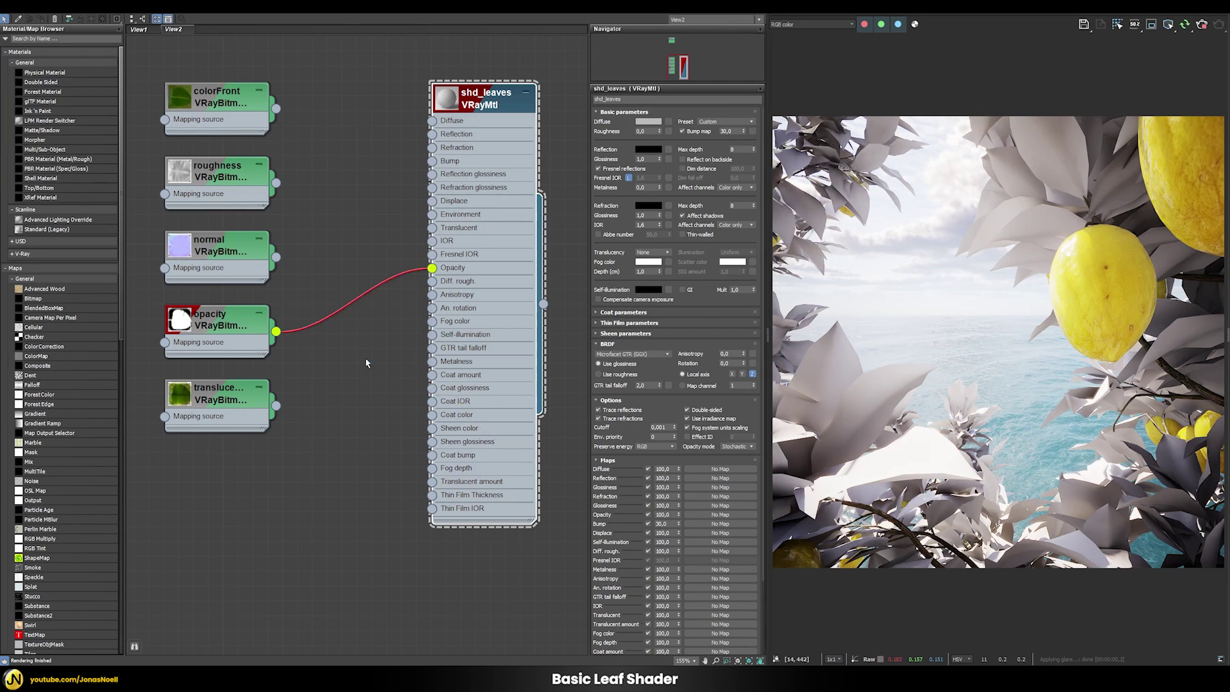
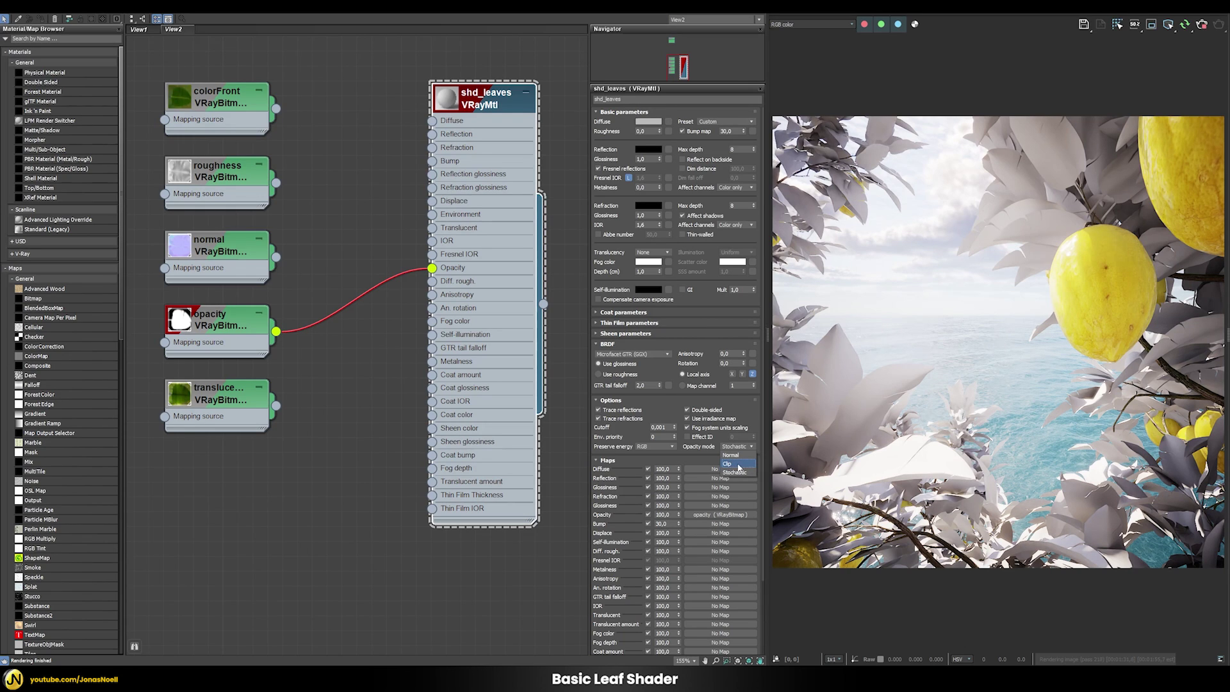
left_click(729, 463)
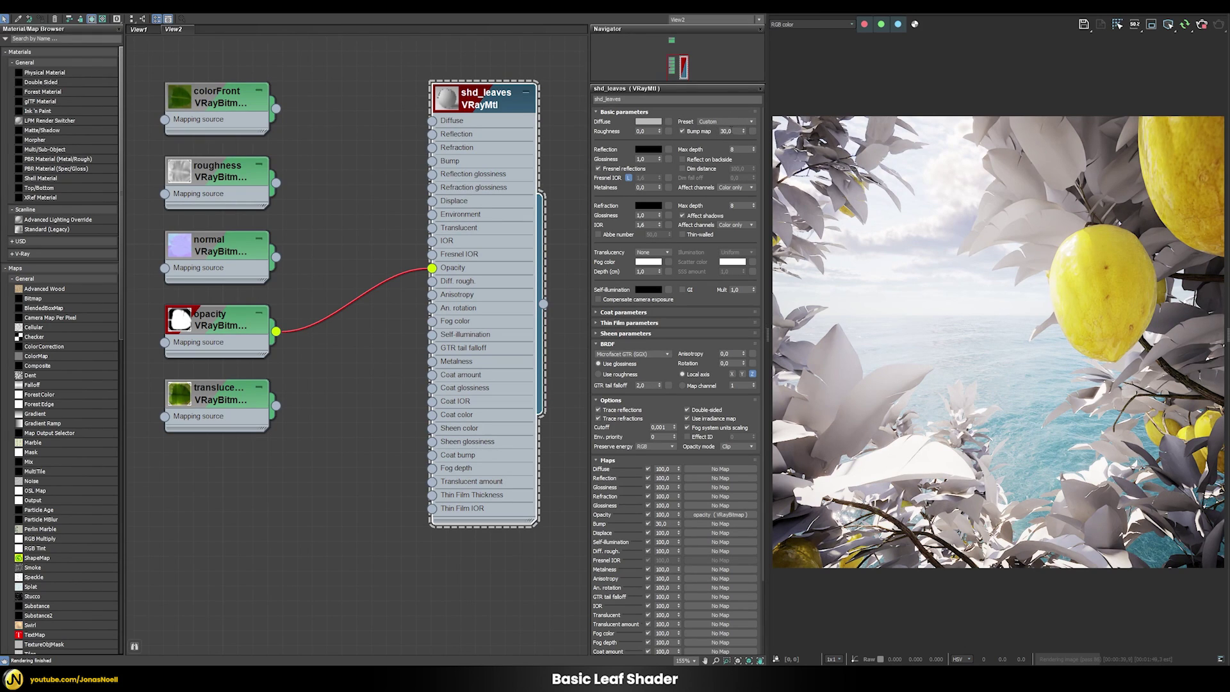
Set the Bump map amount of the shd_leaves material to 100
double_click(725, 130)
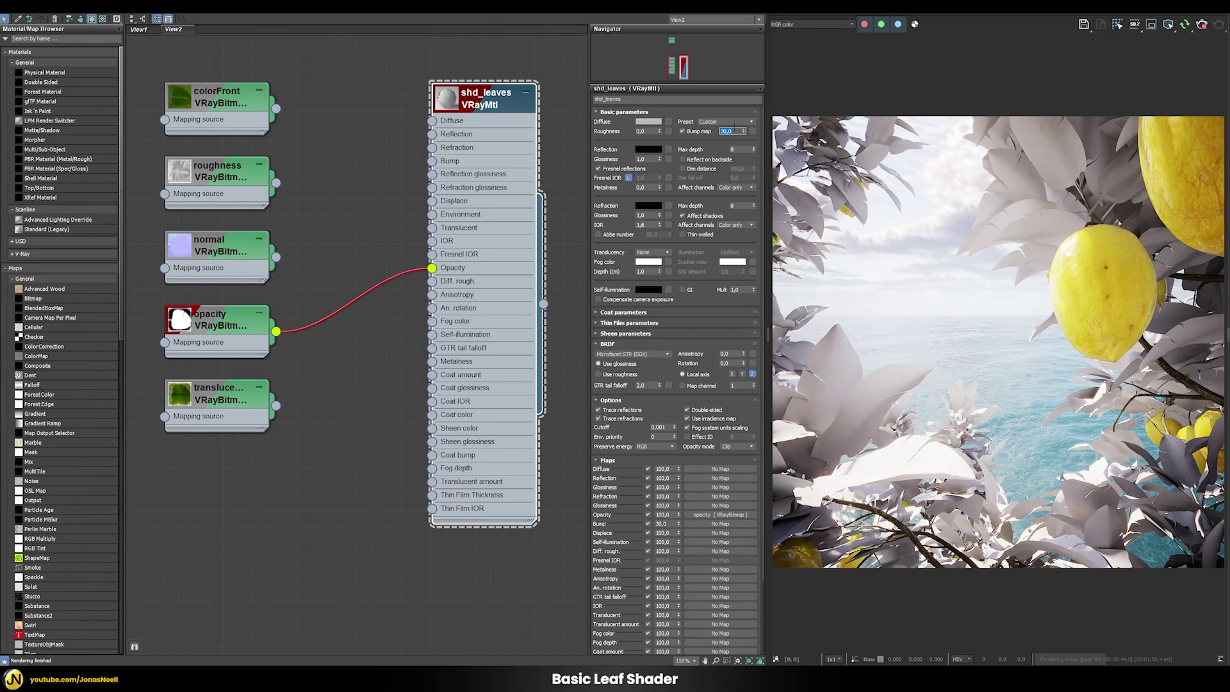
type("10")
key("Return")
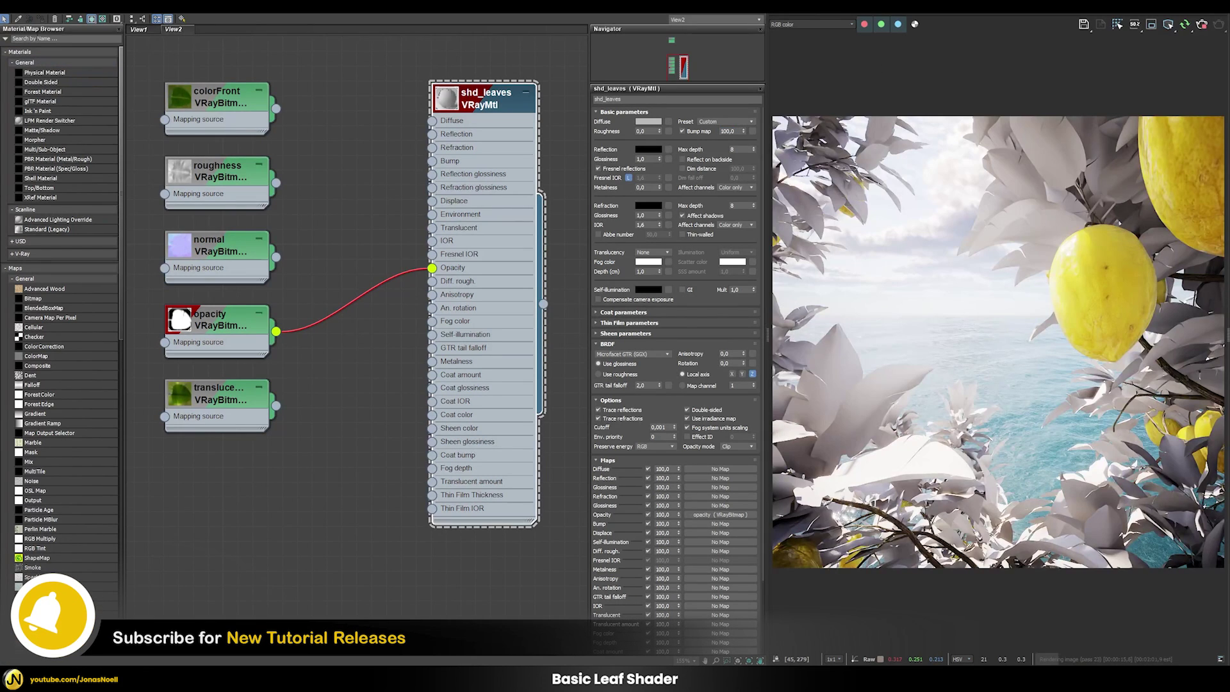
Add a VRayNormalMap node, feed the normal bitmap into its Normal map input and connect it to the Bump input of shd_leaves
left_click(71, 39)
type("vrayn")
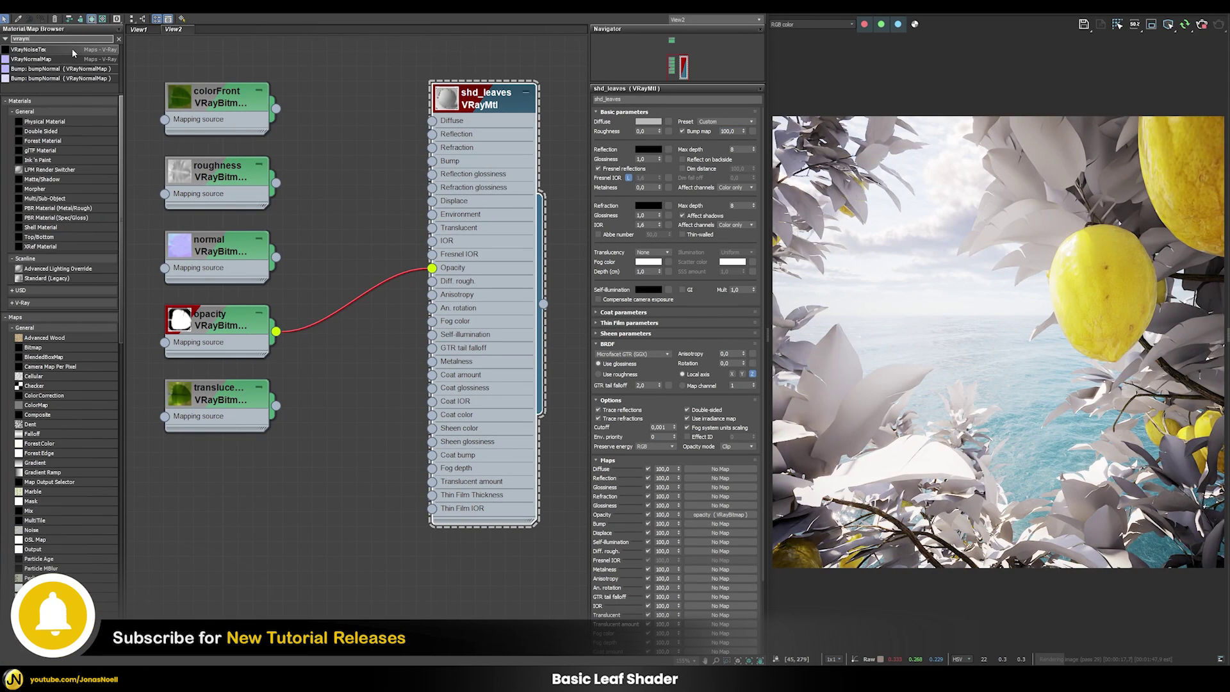
left_click_drag(71, 59, 344, 216)
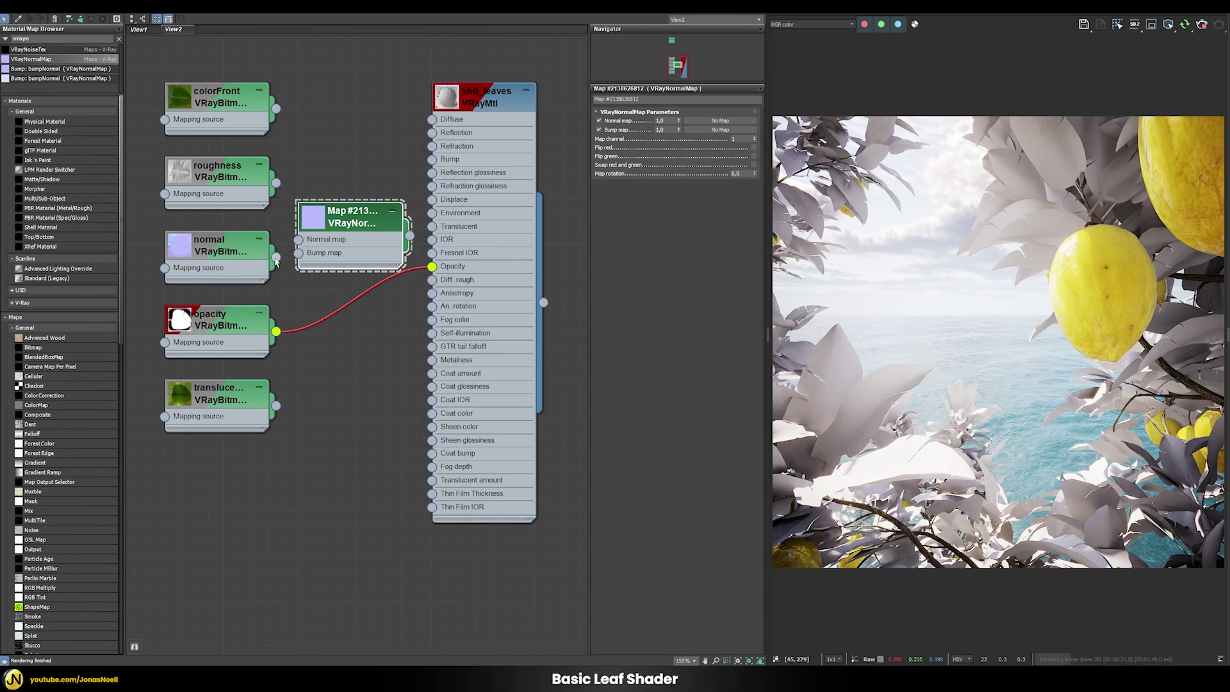
left_click_drag(275, 257, 298, 239)
left_click_drag(410, 238, 433, 159)
left_click(476, 103)
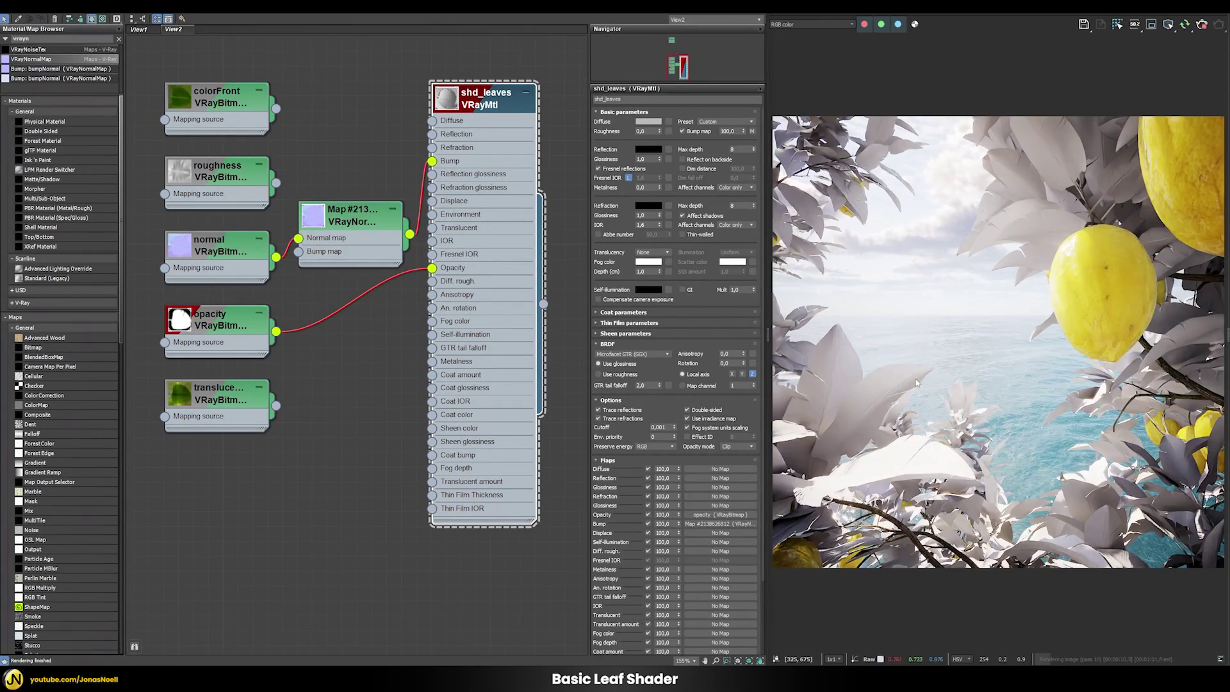
Display the normal render element in the frame buffer and examine the surface detail of the leaves up close
left_click(786, 25)
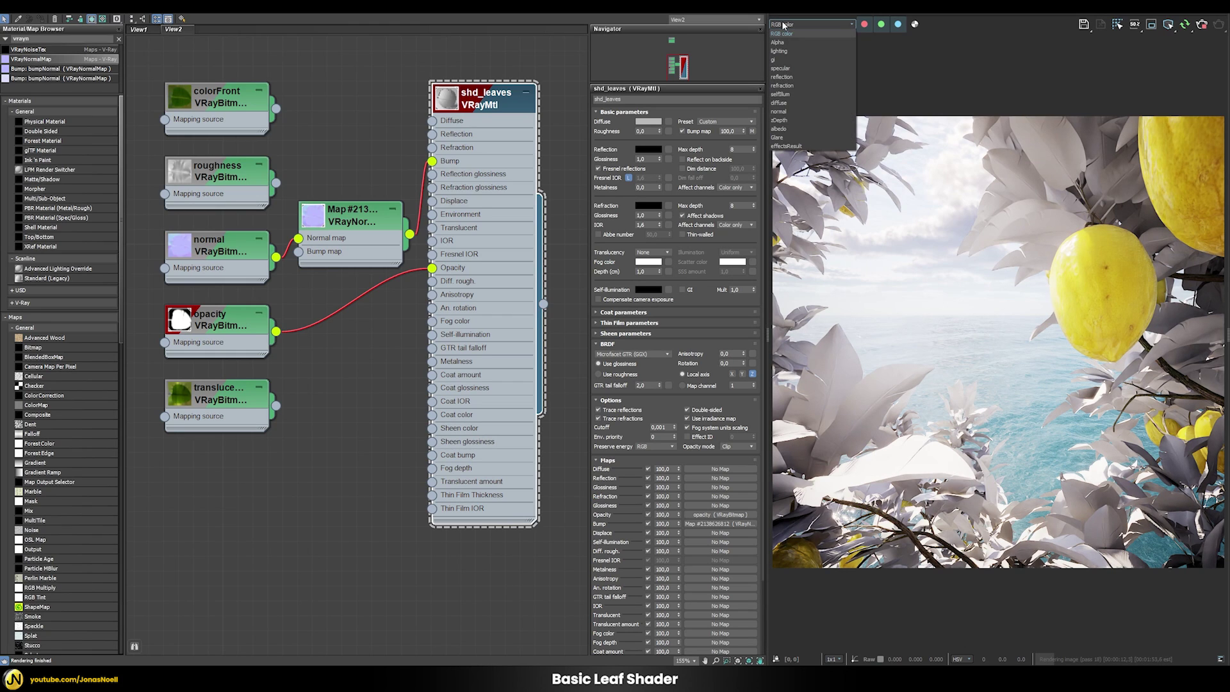
left_click(780, 113)
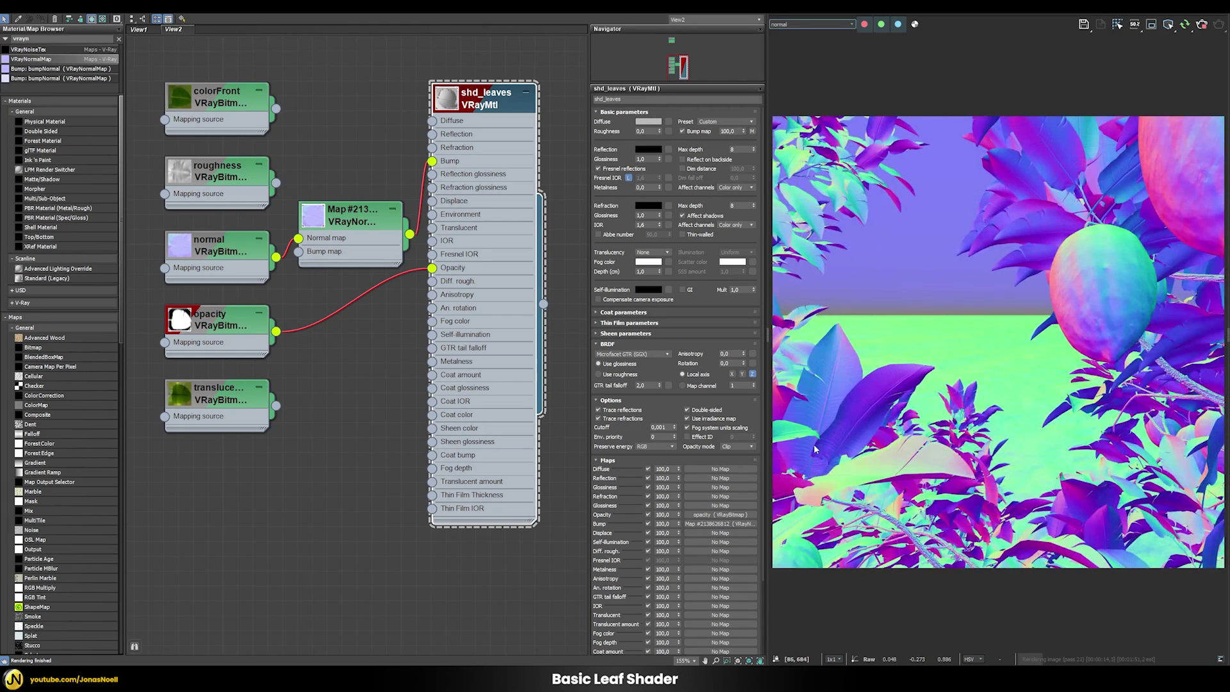
scroll(814, 444, "up", 4)
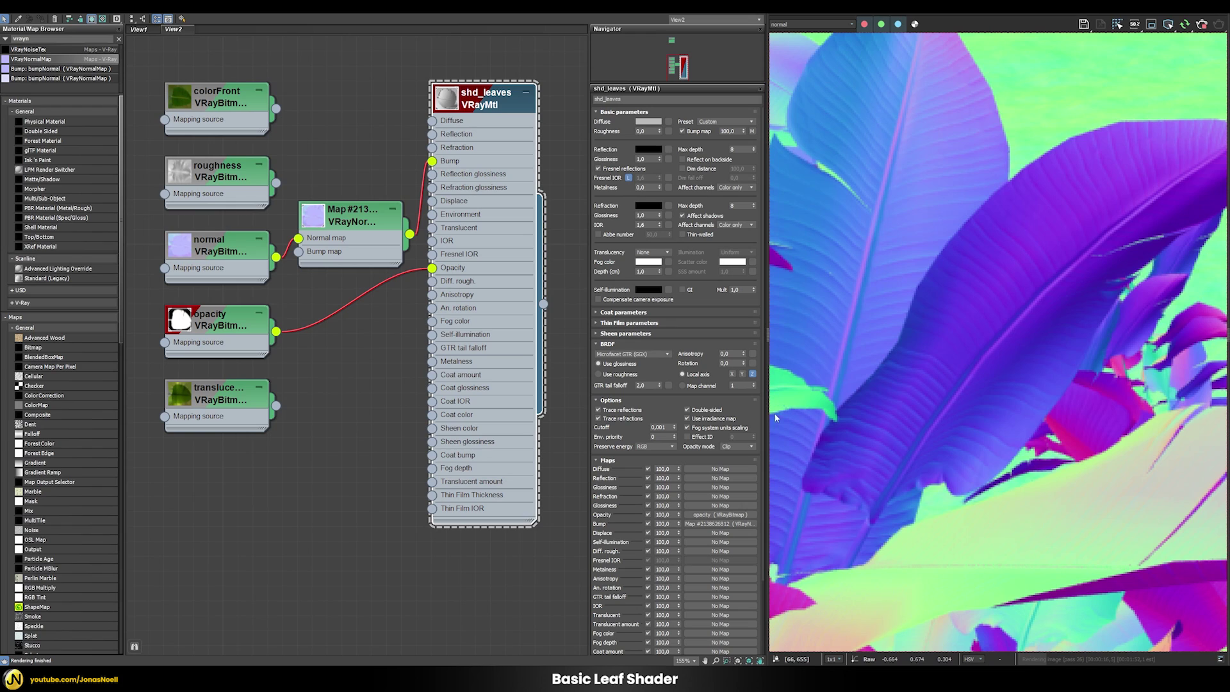
middle_click_drag(866, 444, 942, 466)
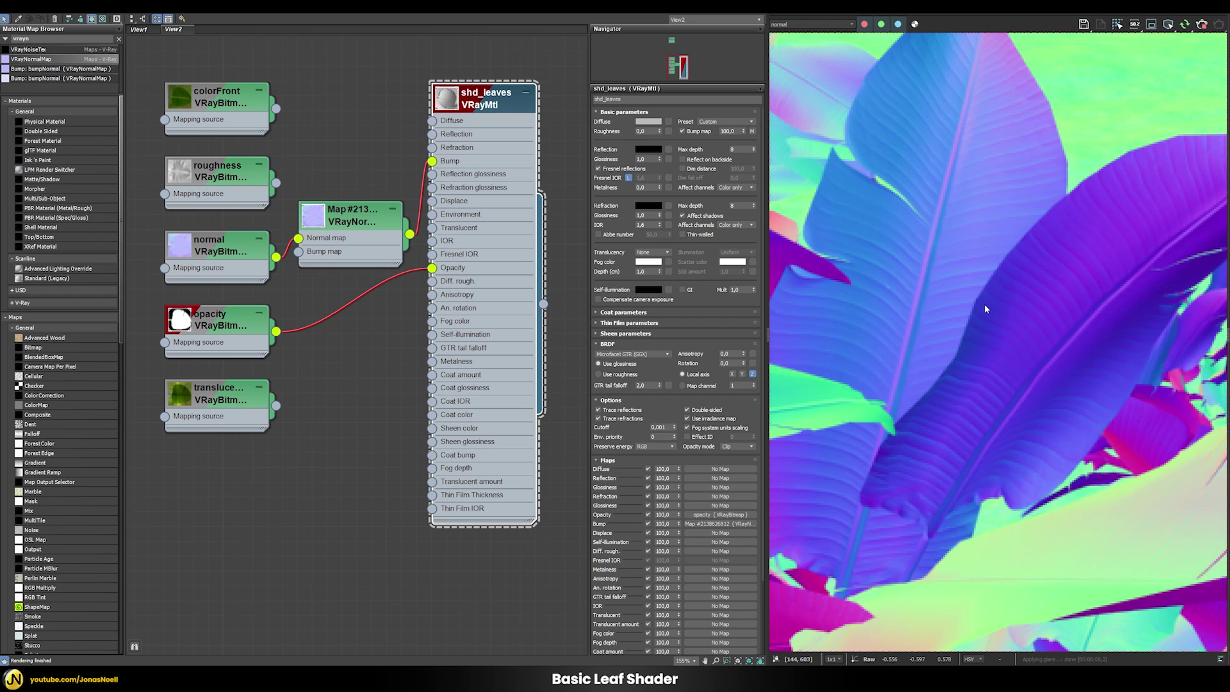
Enable Flip green on the VRayNormalMap and display the effectsResult channel in the frame buffer
double_click(331, 220)
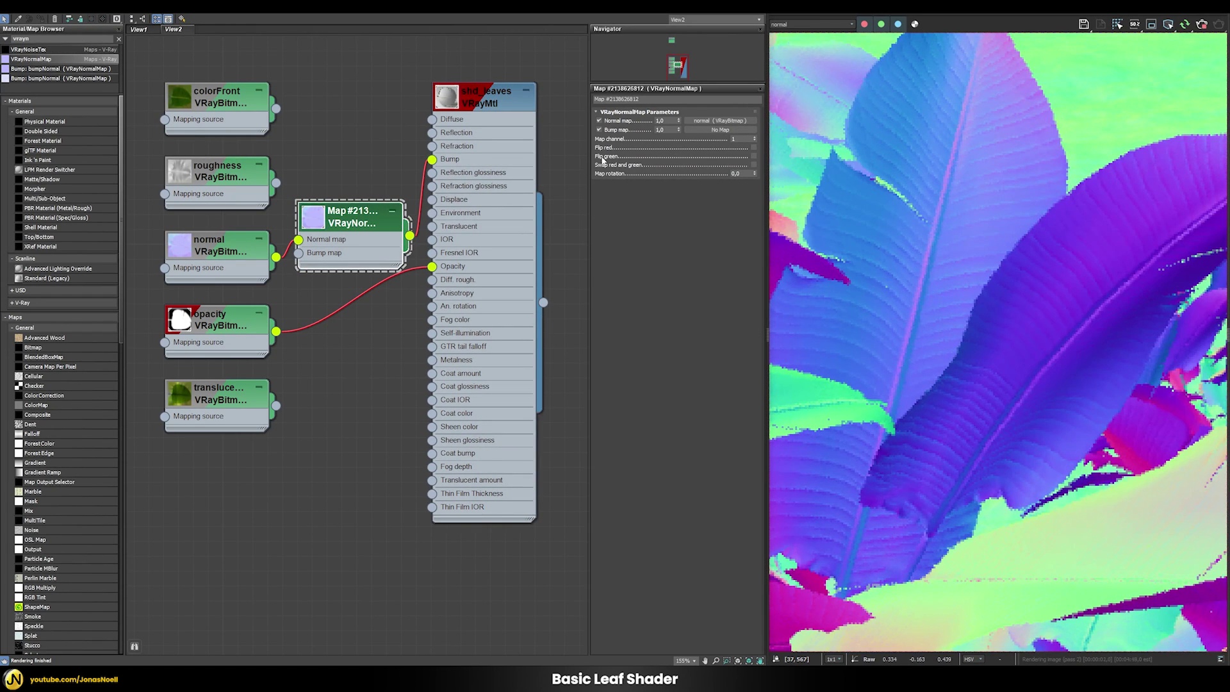
left_click(755, 156)
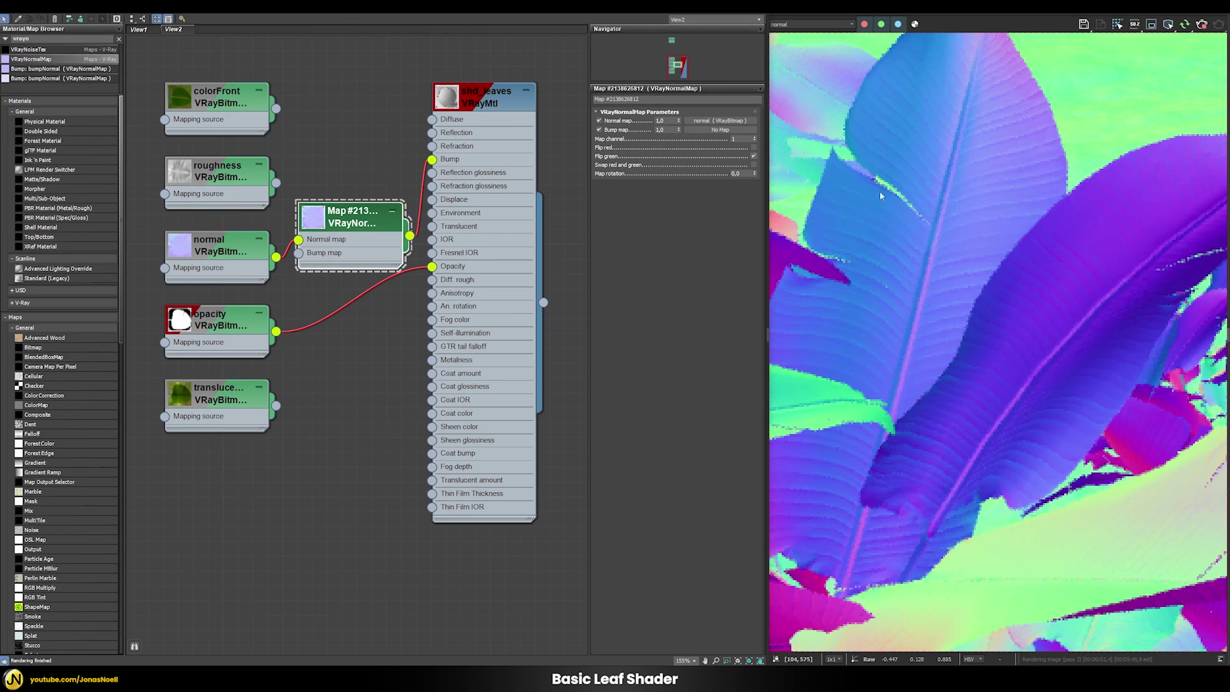
left_click(786, 26)
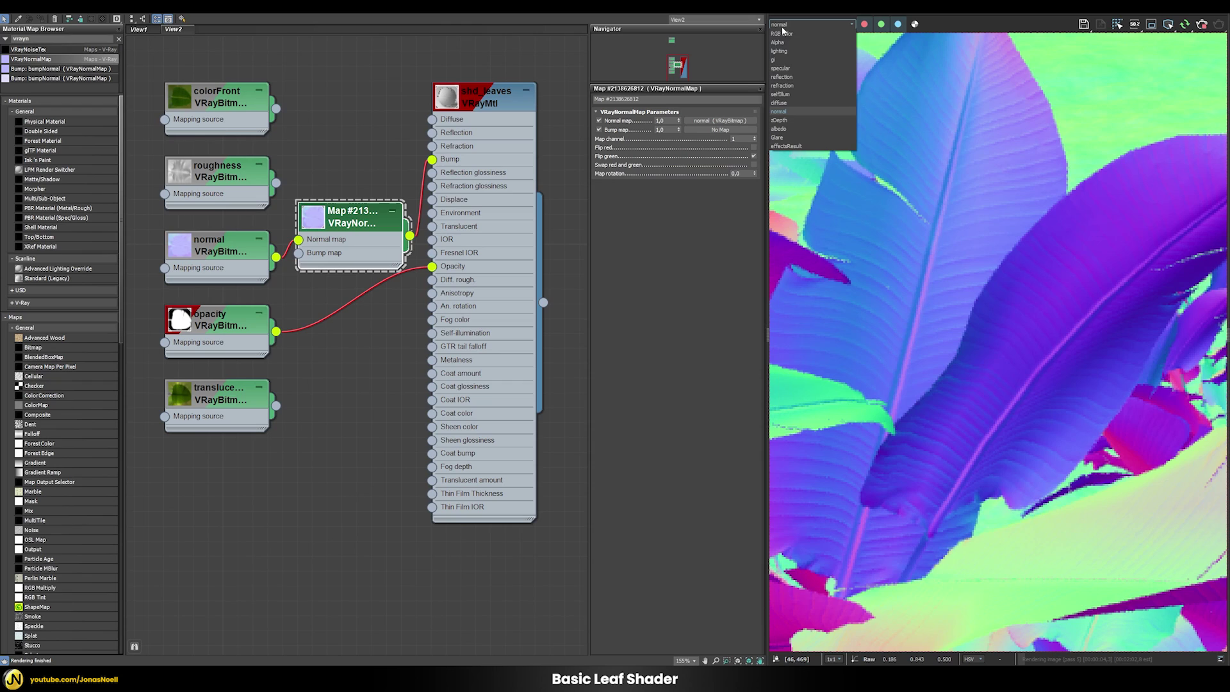
left_click(782, 147)
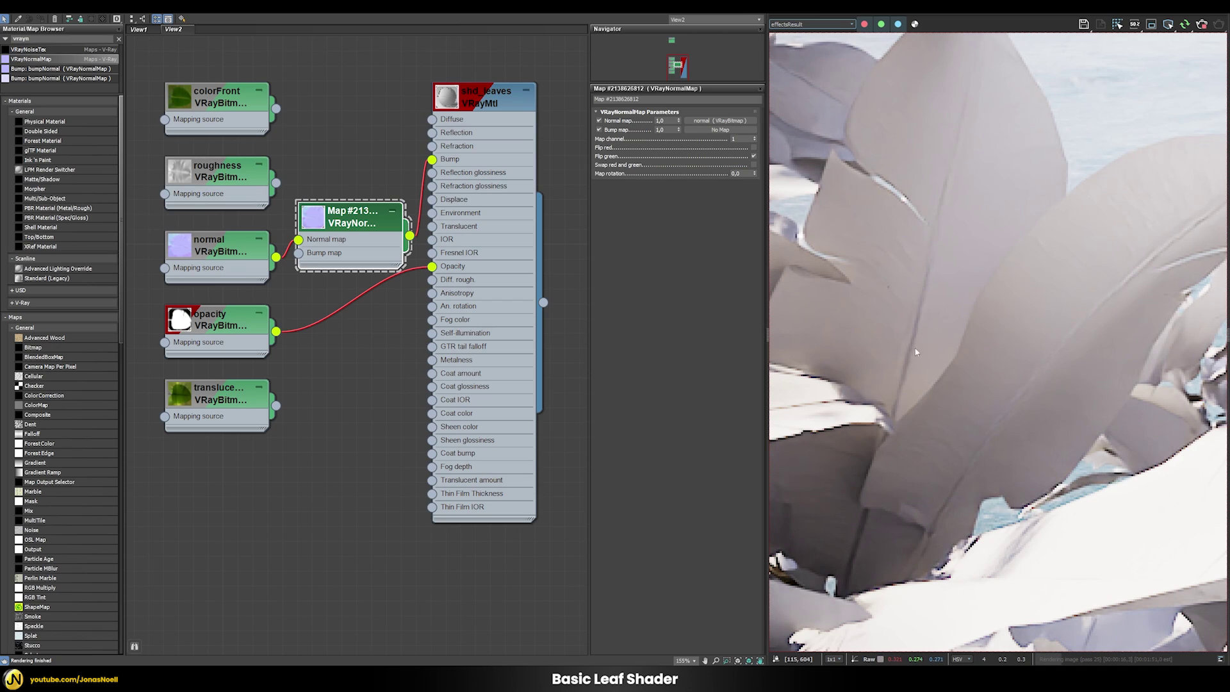
Set the Bump map amount of shd_leaves to 250 and check the full render in the RGB color channel
double_click(491, 104)
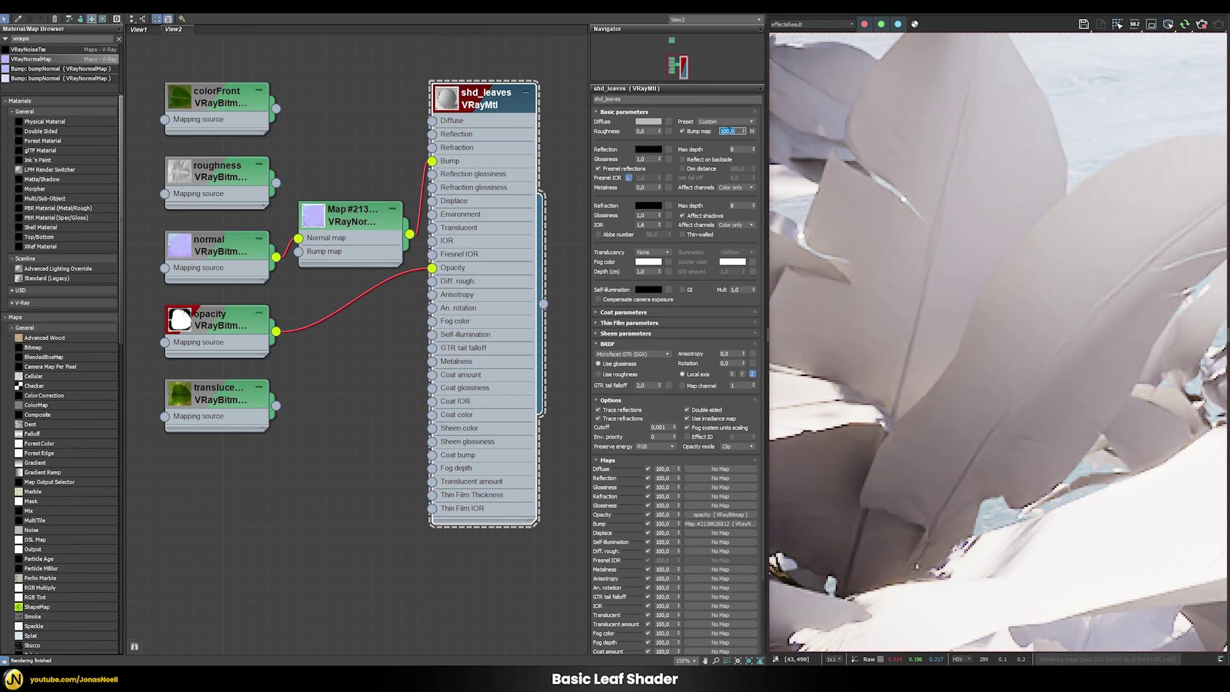
left_click(702, 133)
type("250")
key("Return")
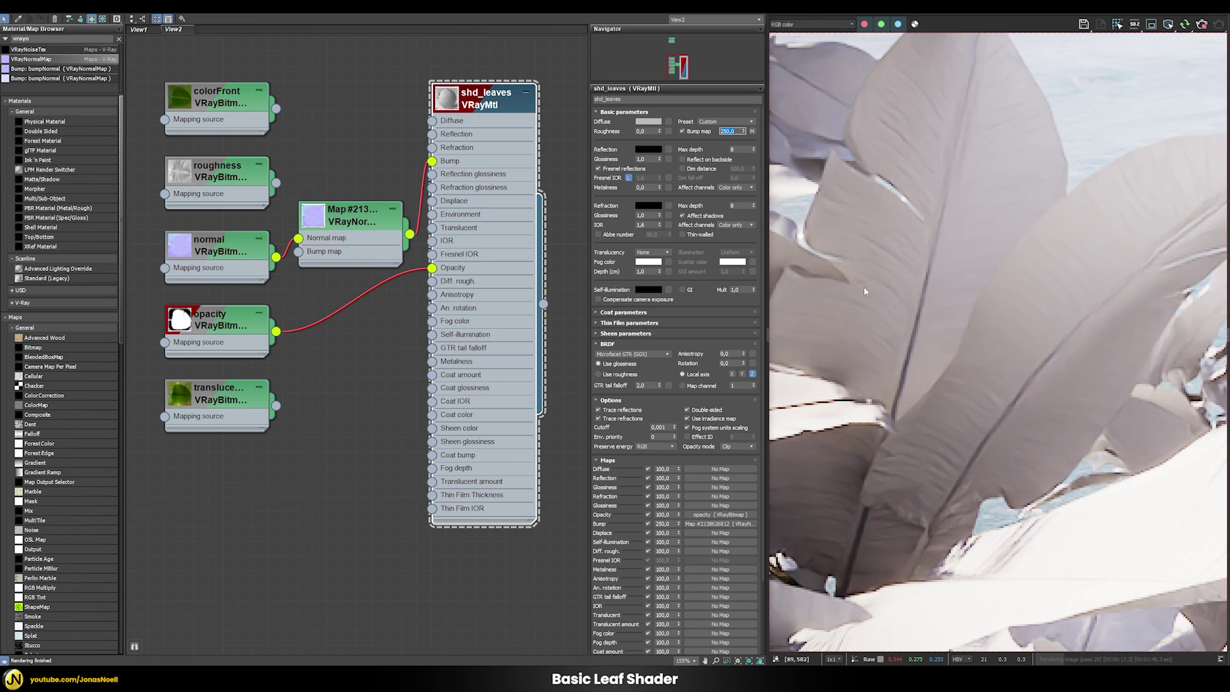
double_click(884, 352)
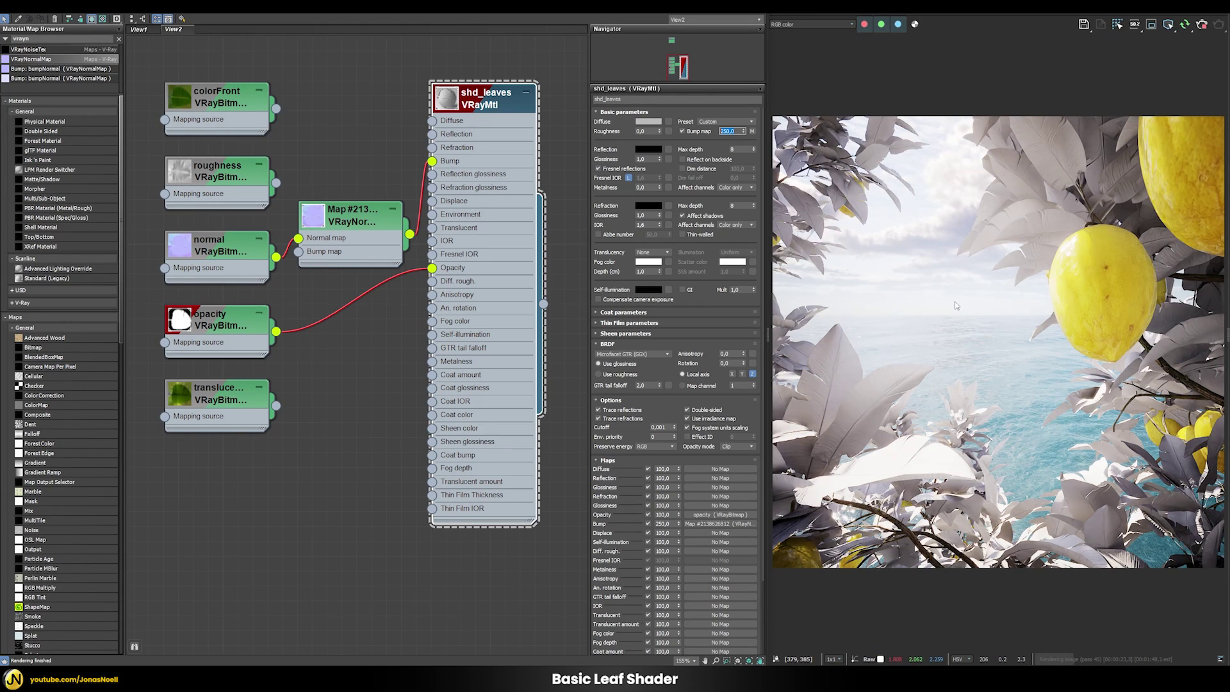
Connect the colorFront bitmap to the Diffuse slot of shd_leaves as an instance
key("Return")
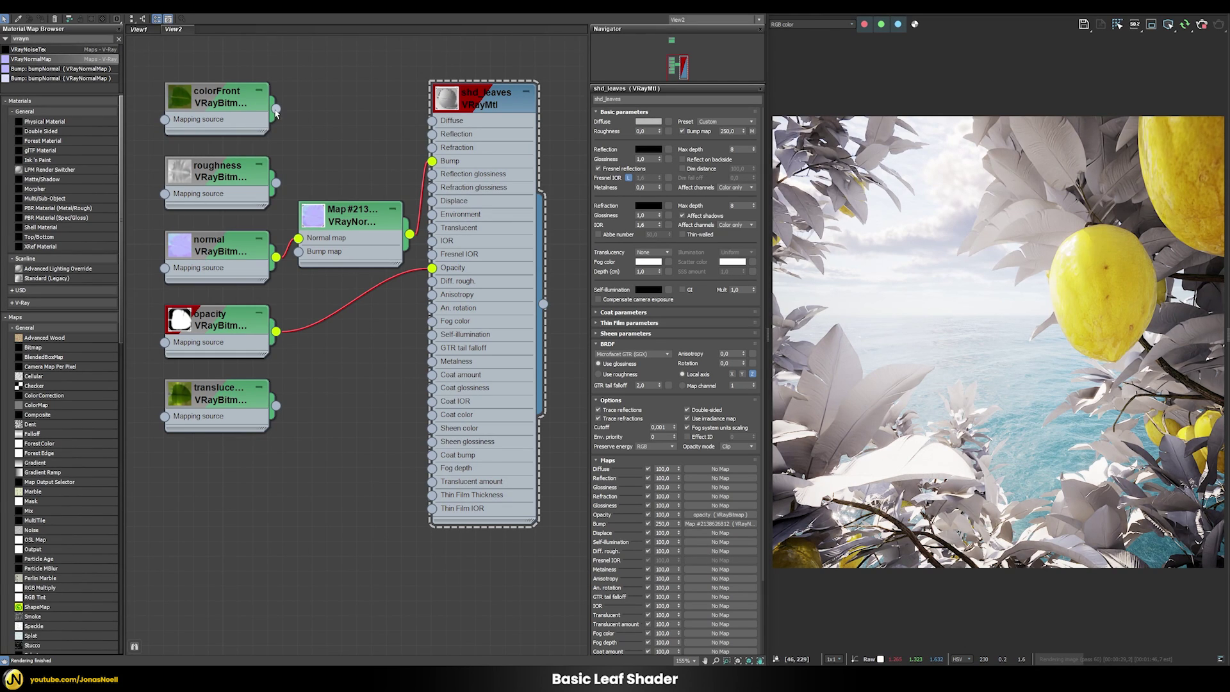
left_click_drag(276, 109, 670, 125)
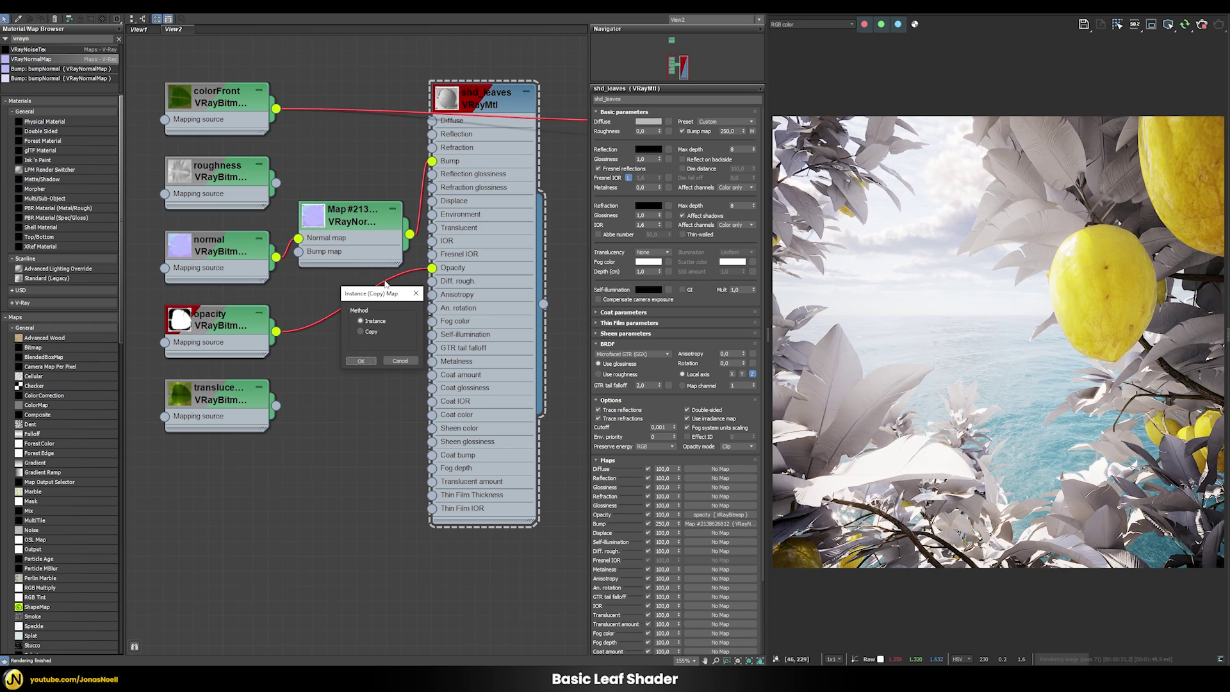
left_click(356, 359)
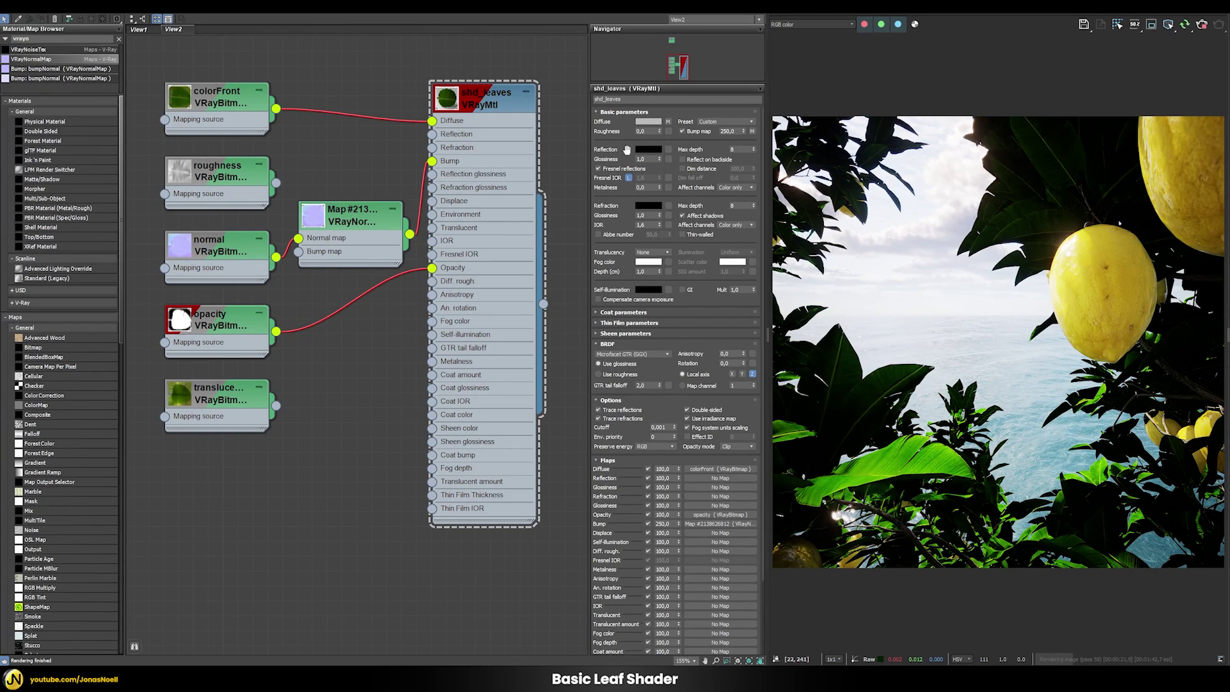
Set the Reflection color of shd_leaves to white
left_click(647, 149)
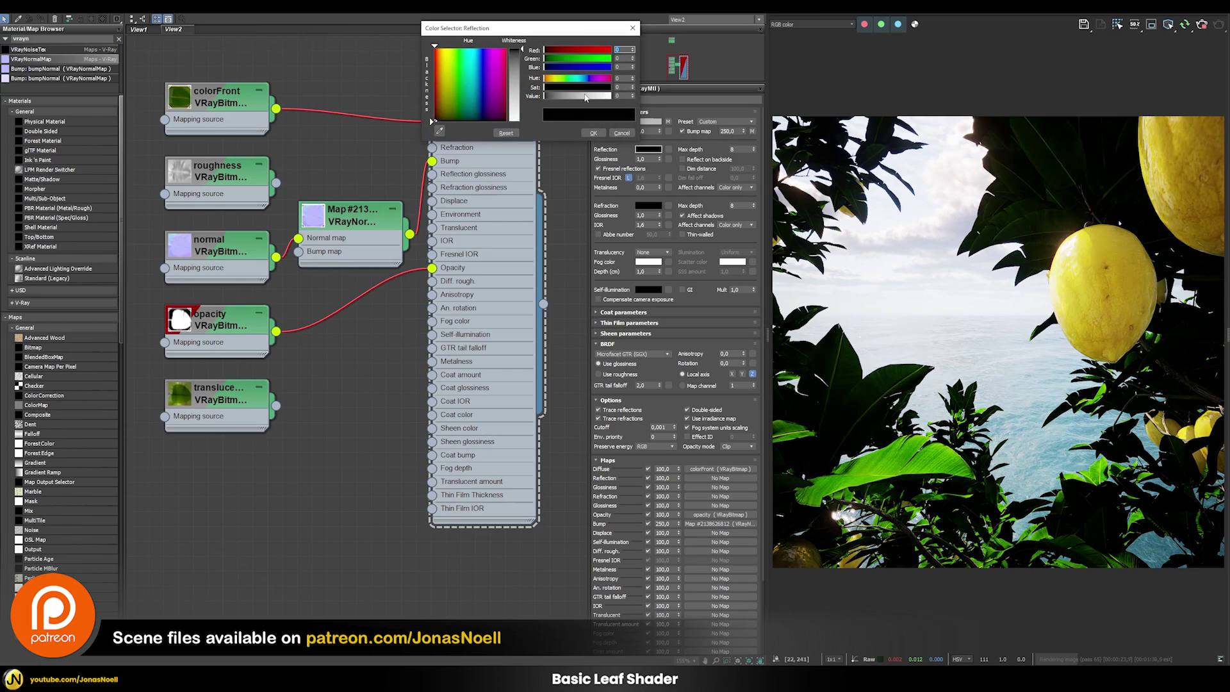
left_click_drag(585, 94, 612, 94)
left_click(593, 134)
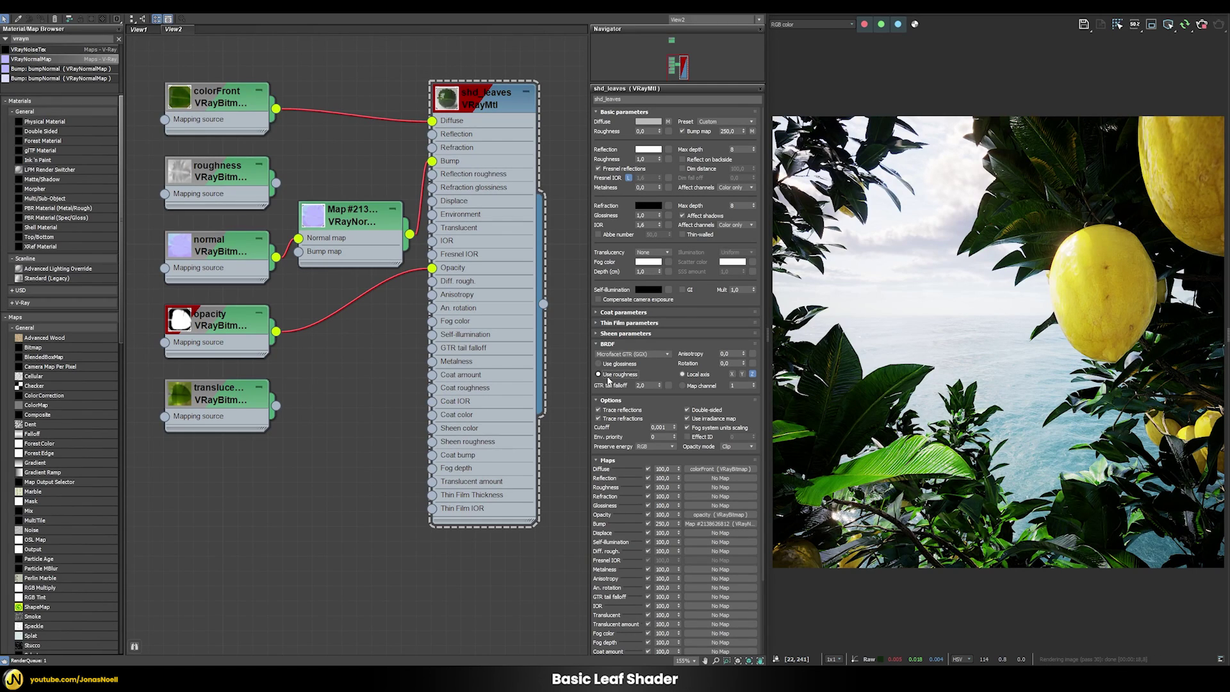
Switch the BRDF of shd_leaves to Use roughness and instance the roughness bitmap into the reflection Roughness slot
left_click(607, 376)
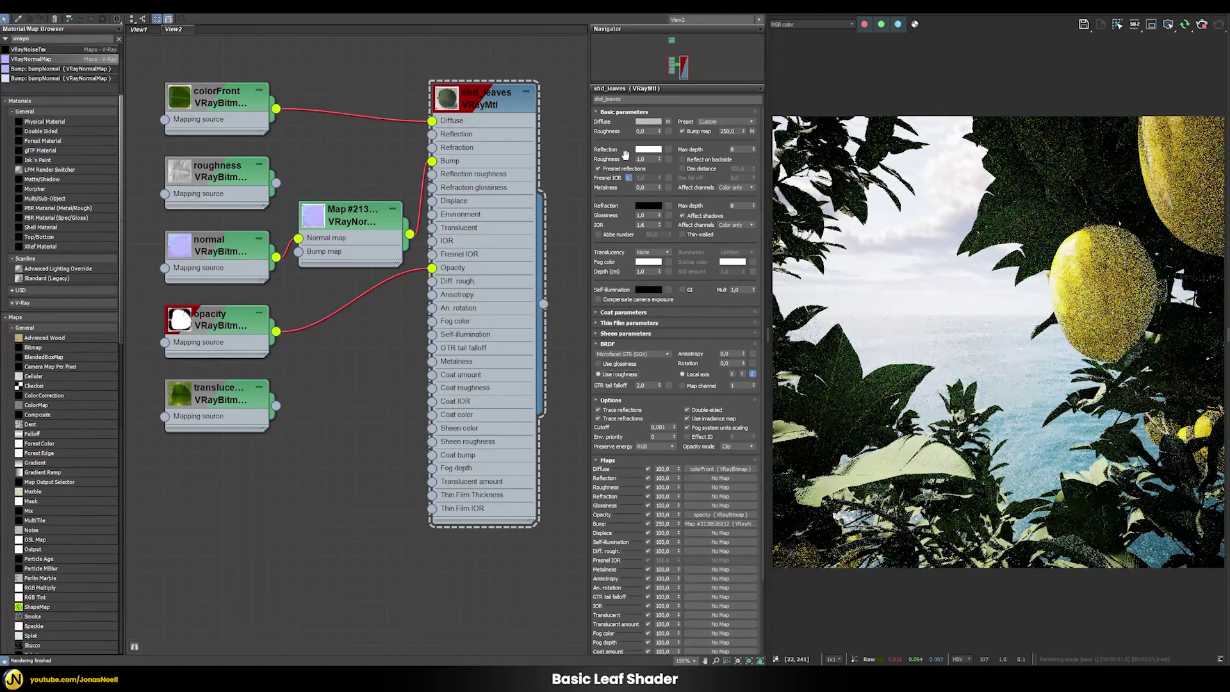
left_click_drag(276, 184, 648, 159)
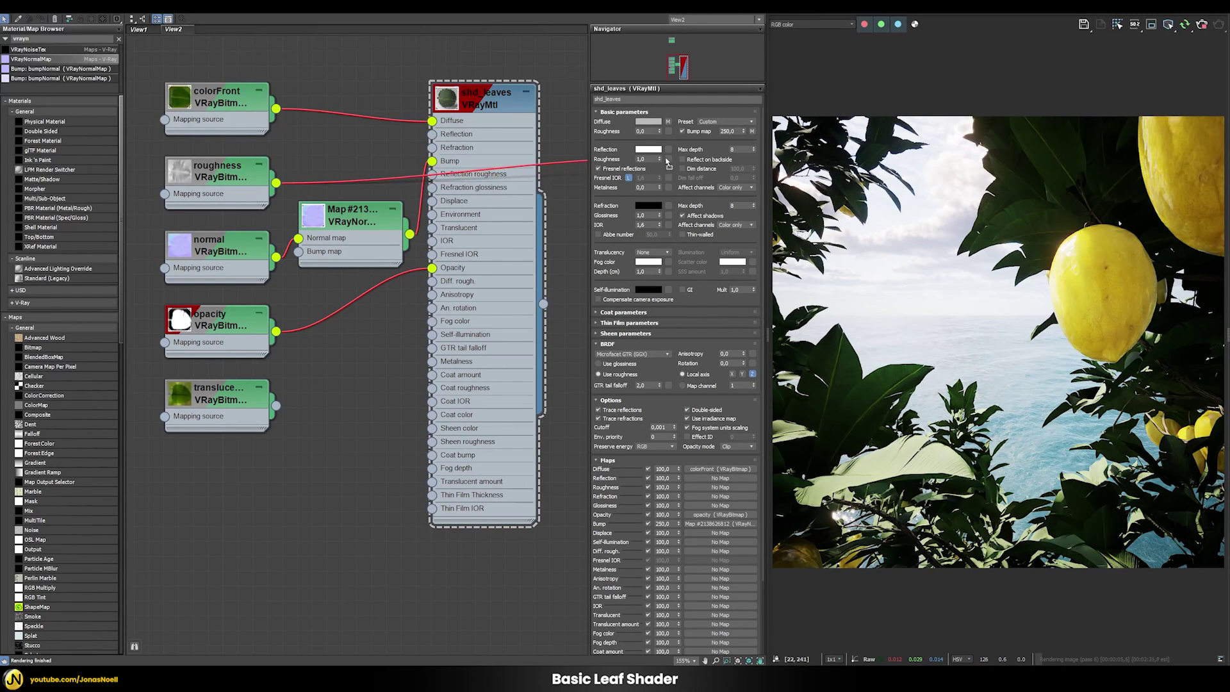
left_click(368, 362)
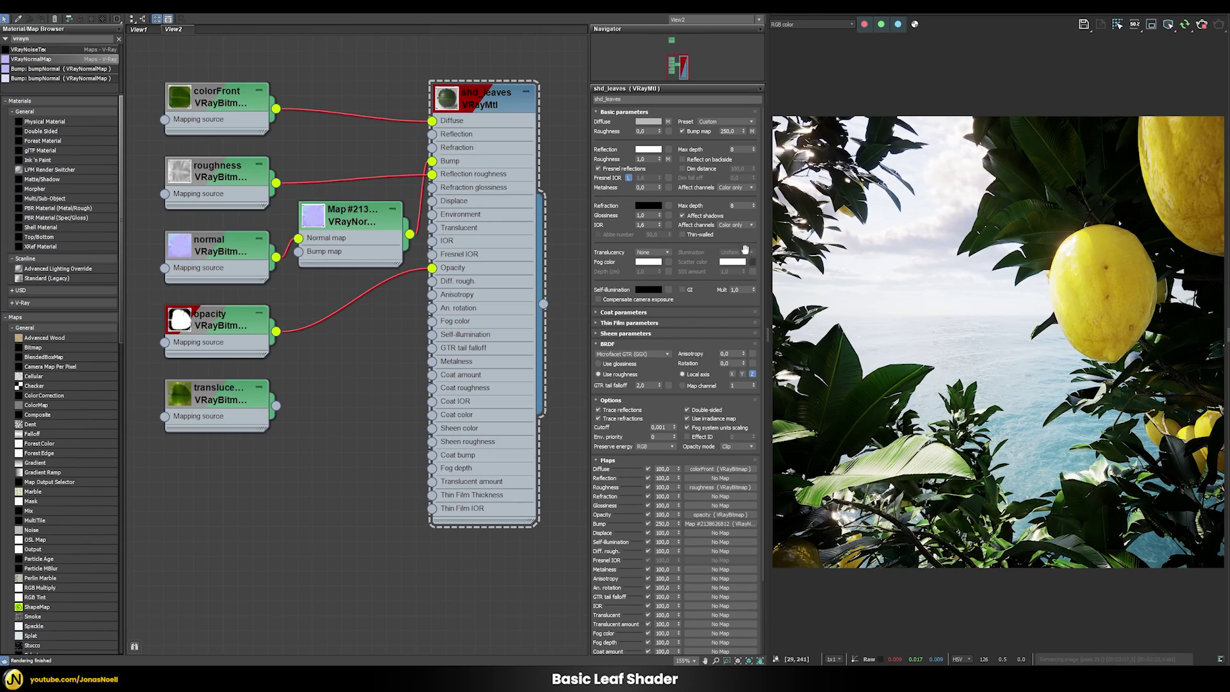
Enable Thin-walled for shd_leaves and set its Translucency mode to SSS
left_click(682, 235)
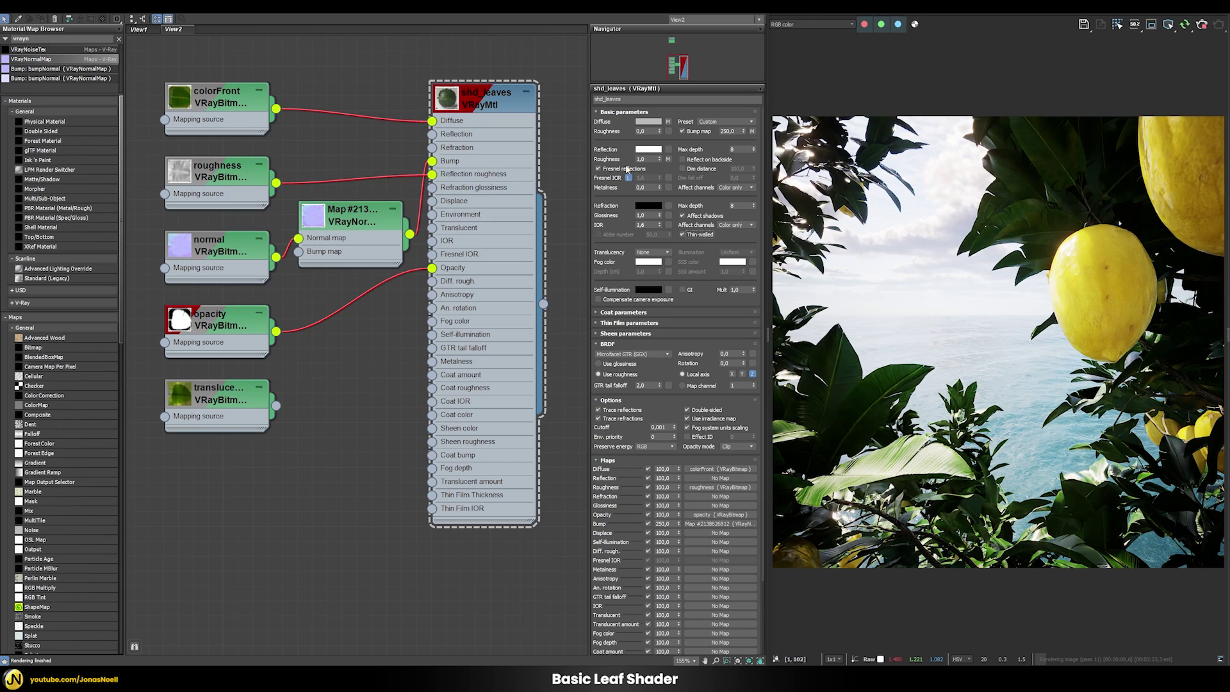
left_click(661, 257)
left_click(644, 270)
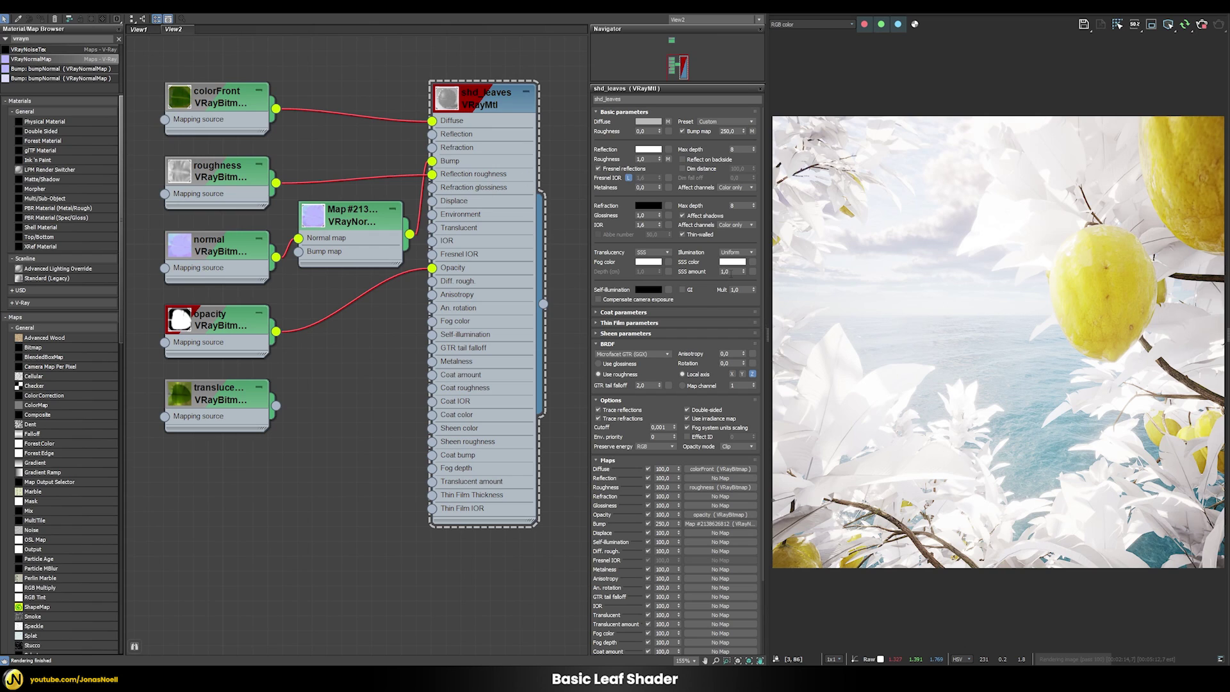
Set the SSS amount to 0.5 and instance the translucency bitmap into the SSS color slot of shd_leaves
double_click(724, 271)
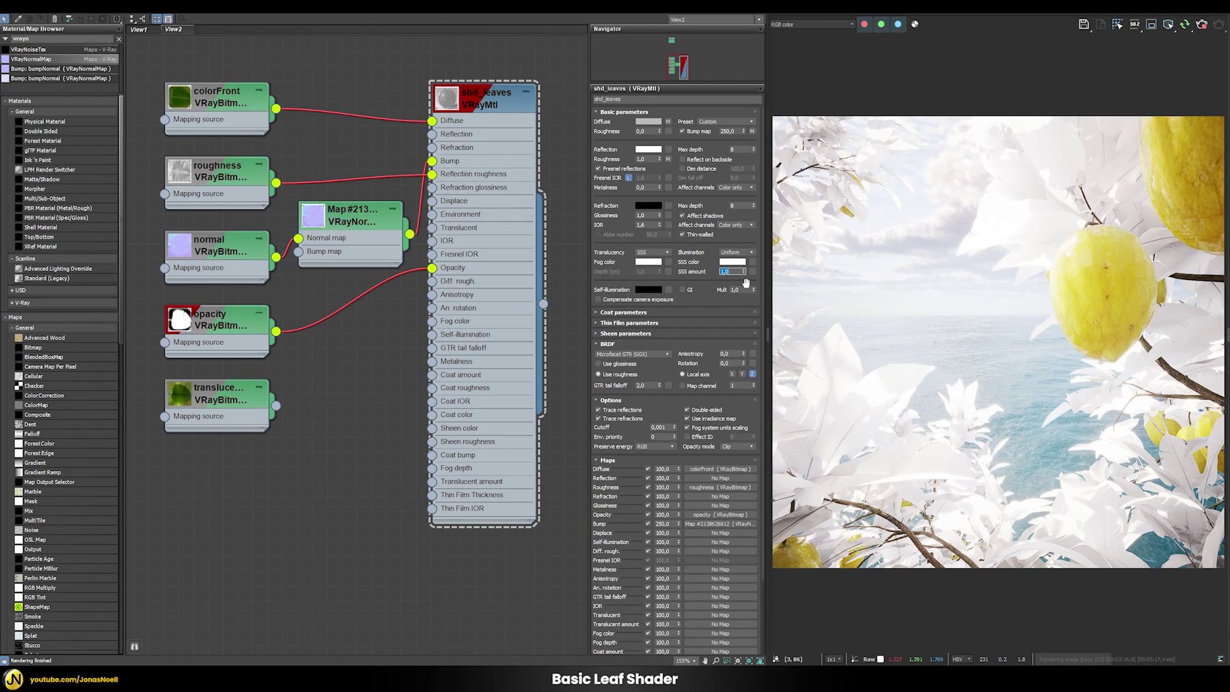
key("Return")
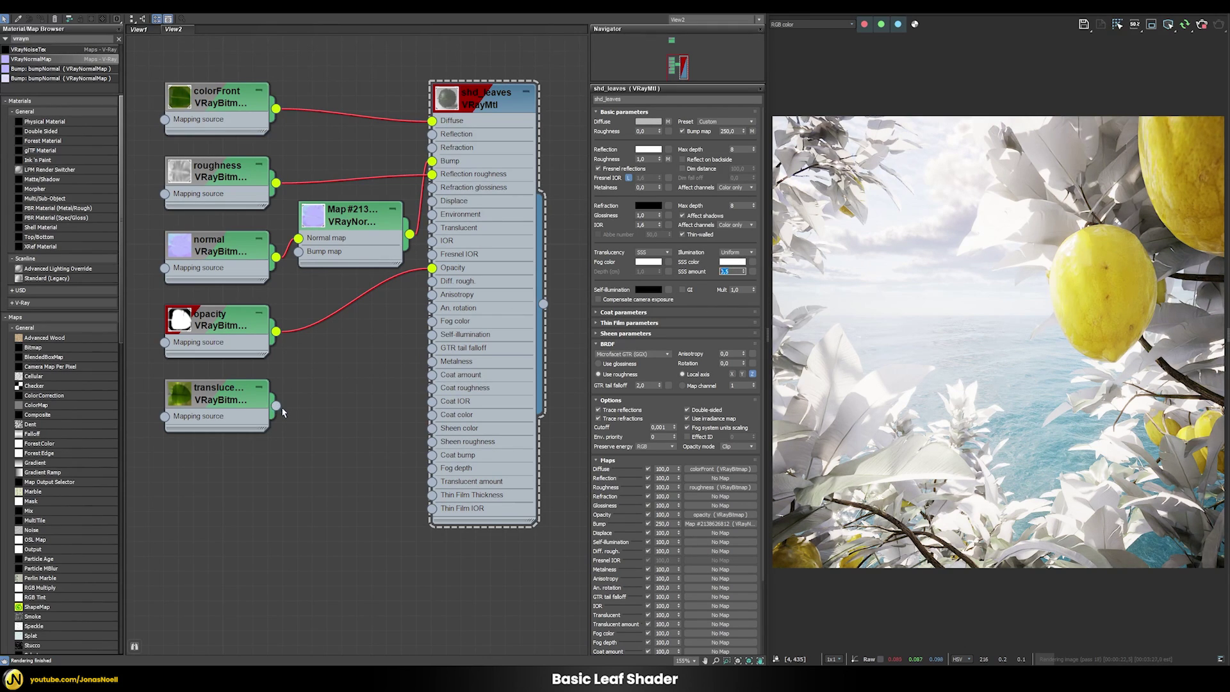
left_click_drag(277, 405, 753, 265)
left_click(361, 360)
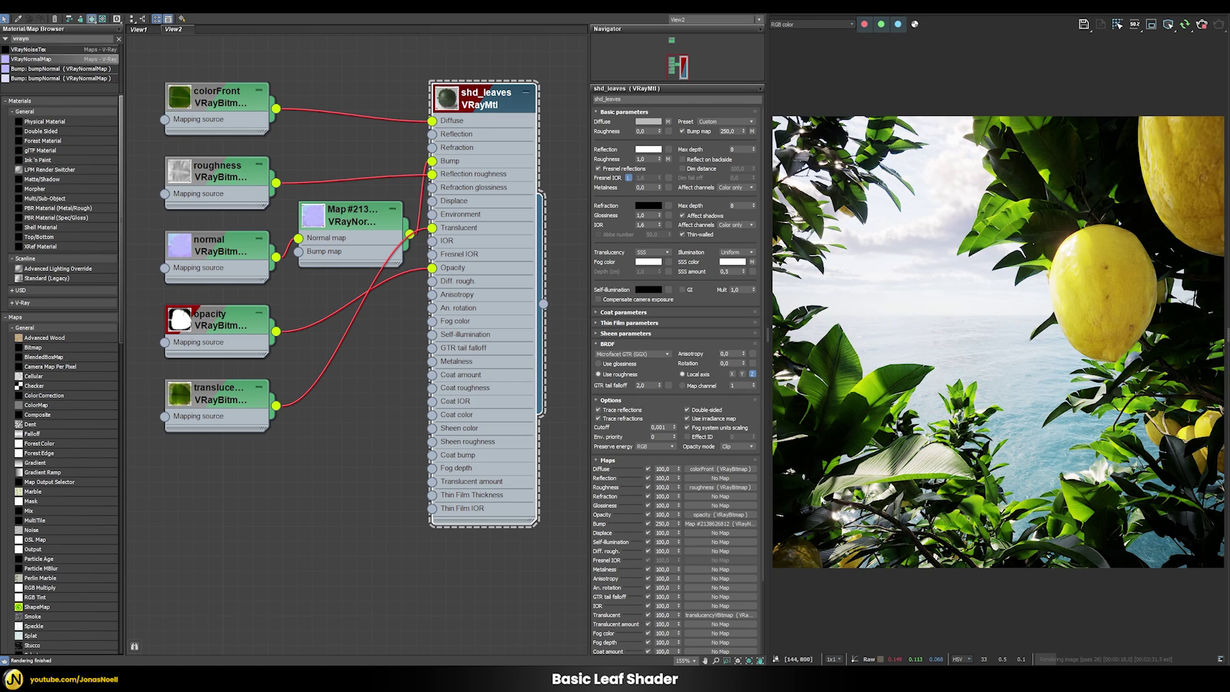
Inspect the leaves up close in the render and set the SSS amount of shd_leaves to 0.25
scroll(838, 501, "up", 3)
scroll(907, 499, "up", 2)
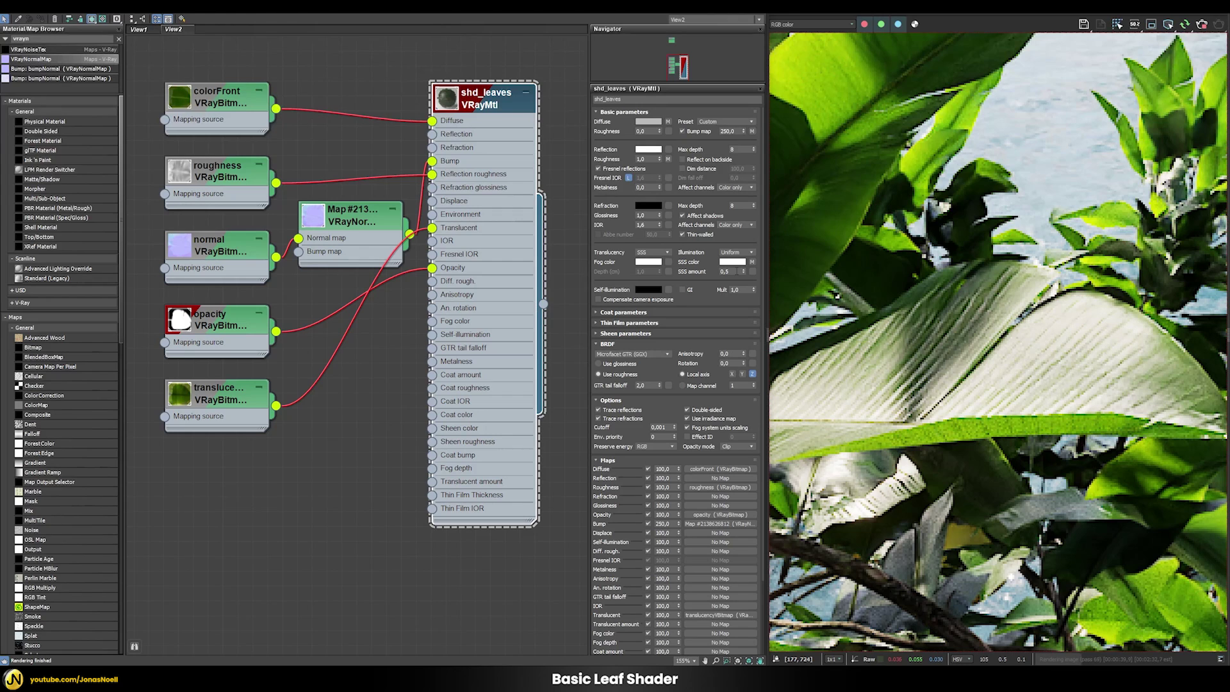
double_click(728, 271)
type("25")
key("Return")
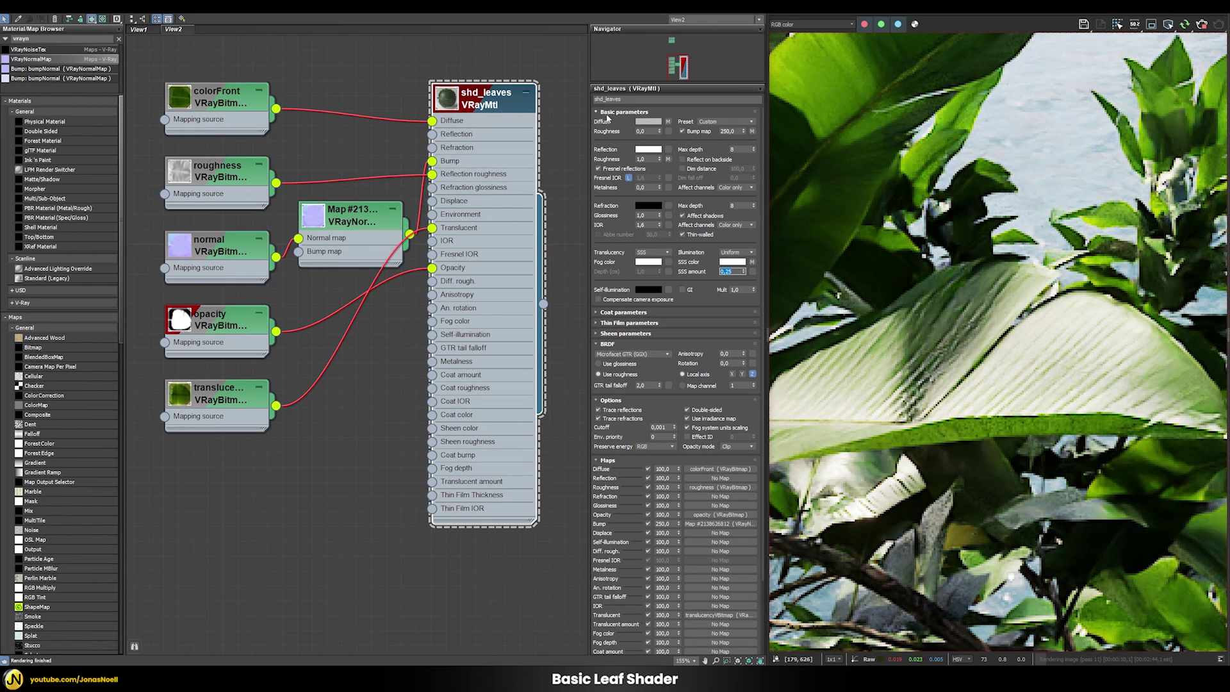
scroll(947, 391, "down", 5)
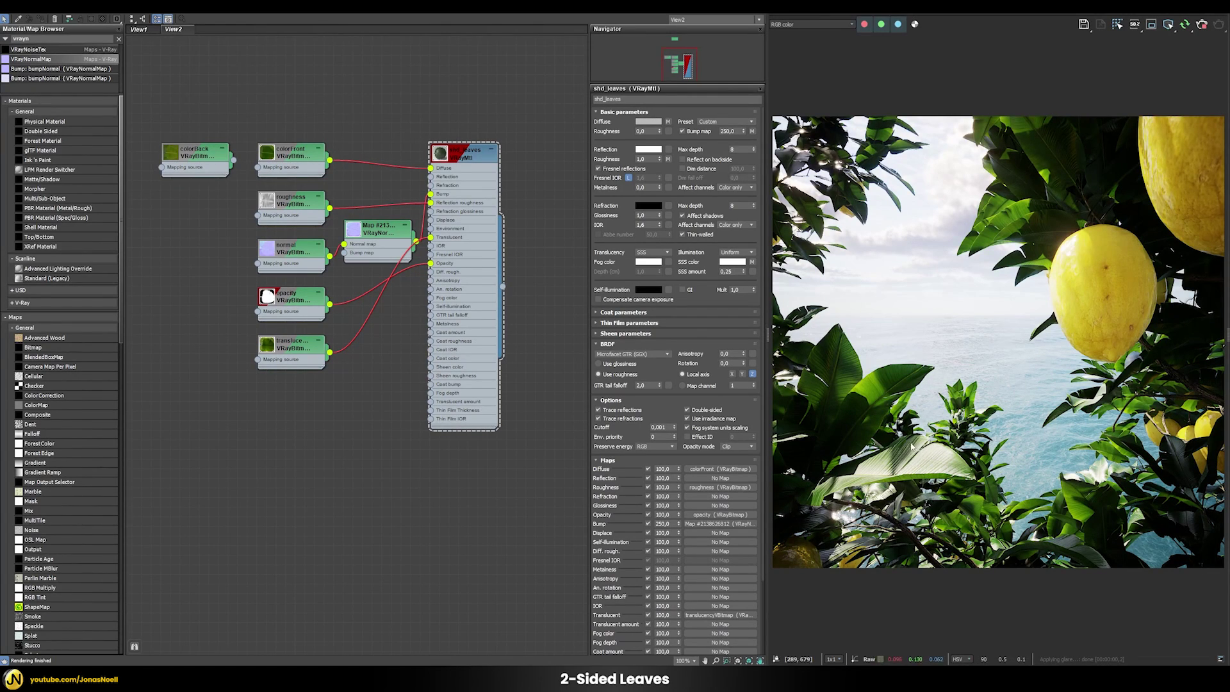
Display the diffuse render element to examine the leaf colors, and return to the RGB color channel
left_click(795, 24)
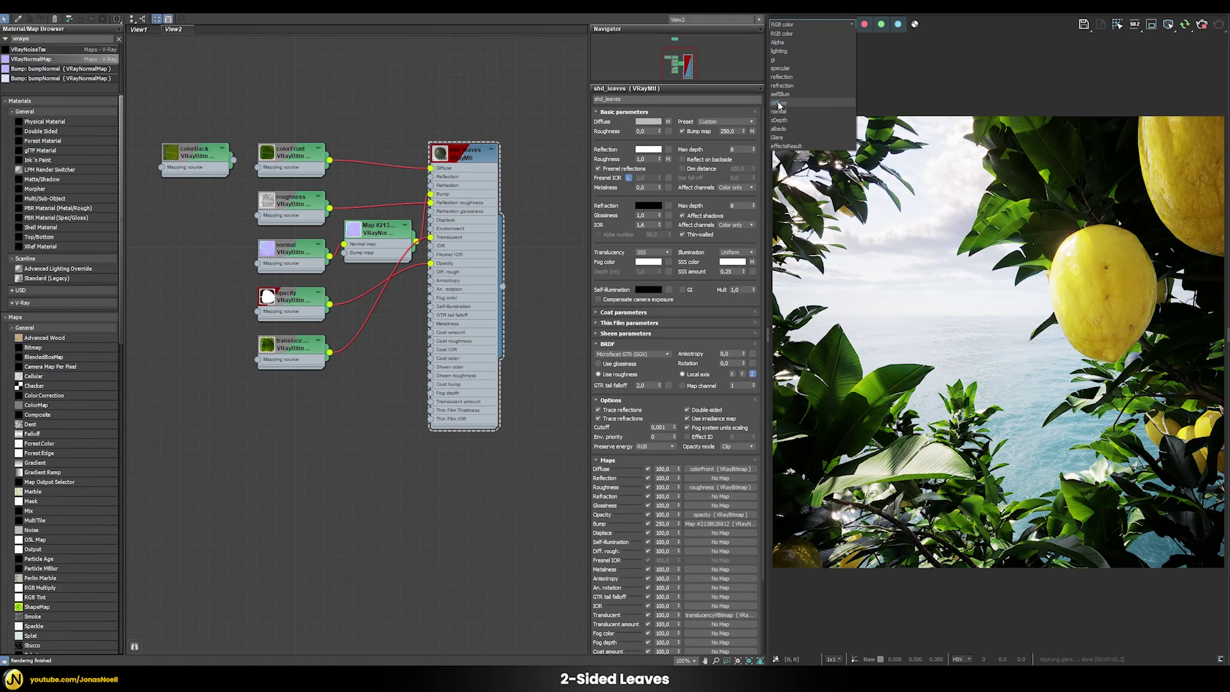
left_click(785, 103)
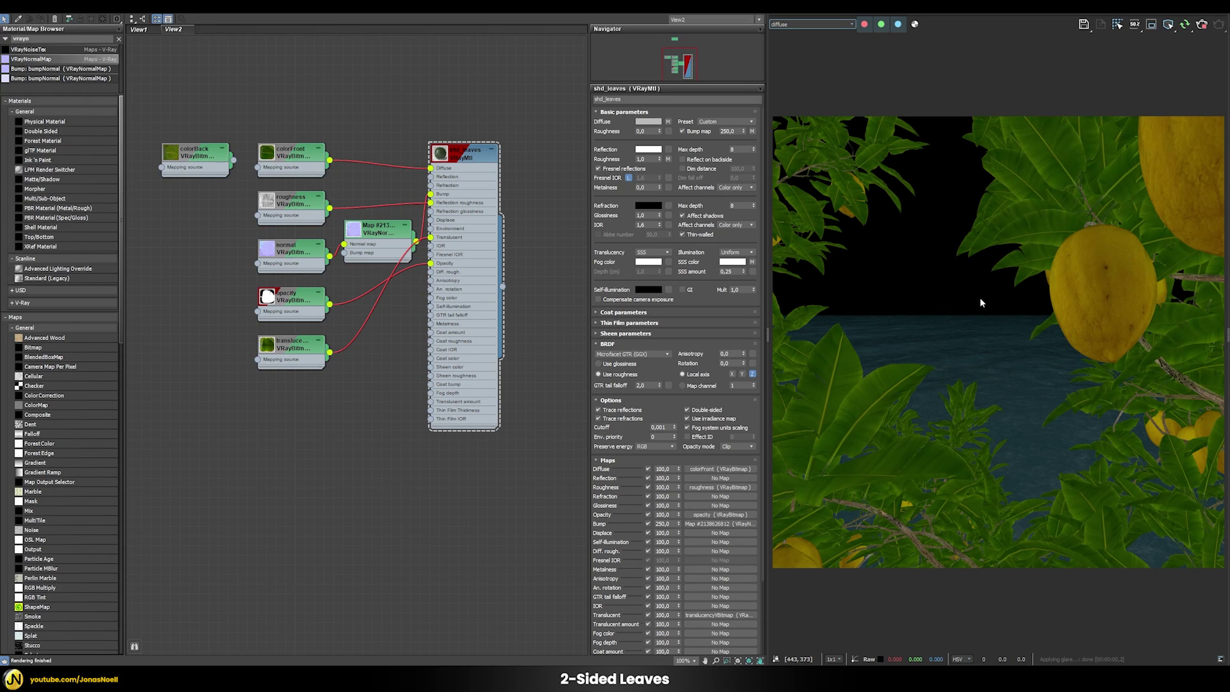
left_click(802, 24)
left_click(793, 31)
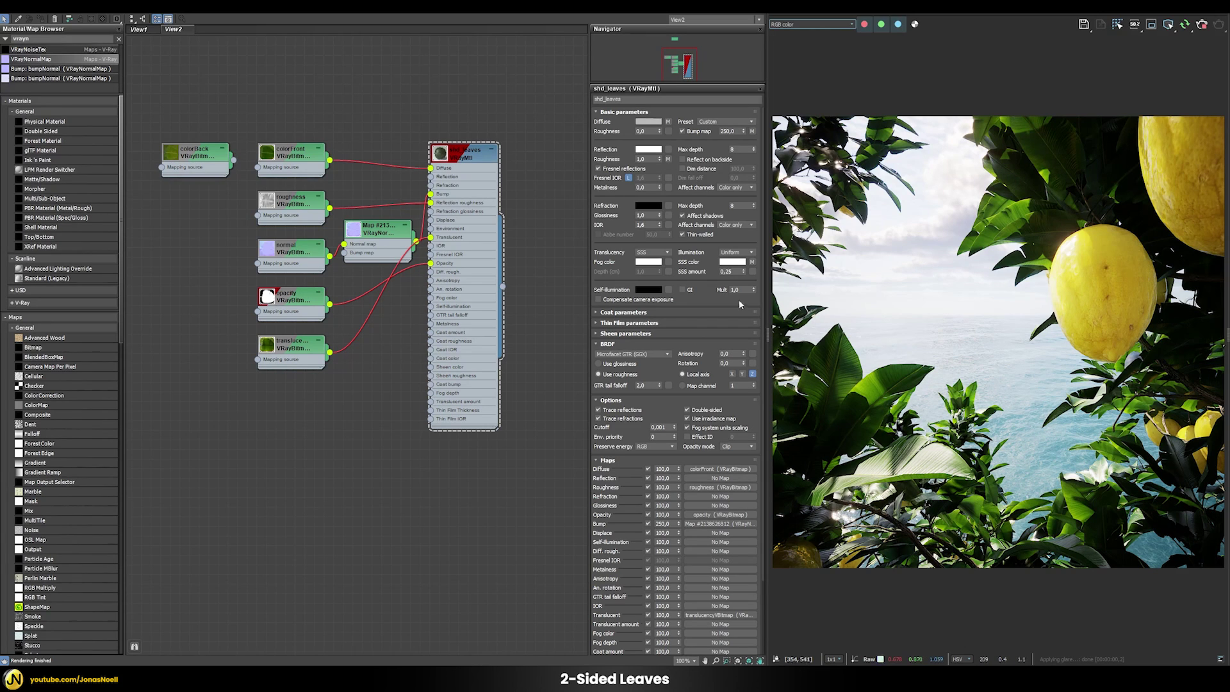
View the source images of the colorFront and colorBack bitmaps to compare both sides of the leaf
double_click(284, 155)
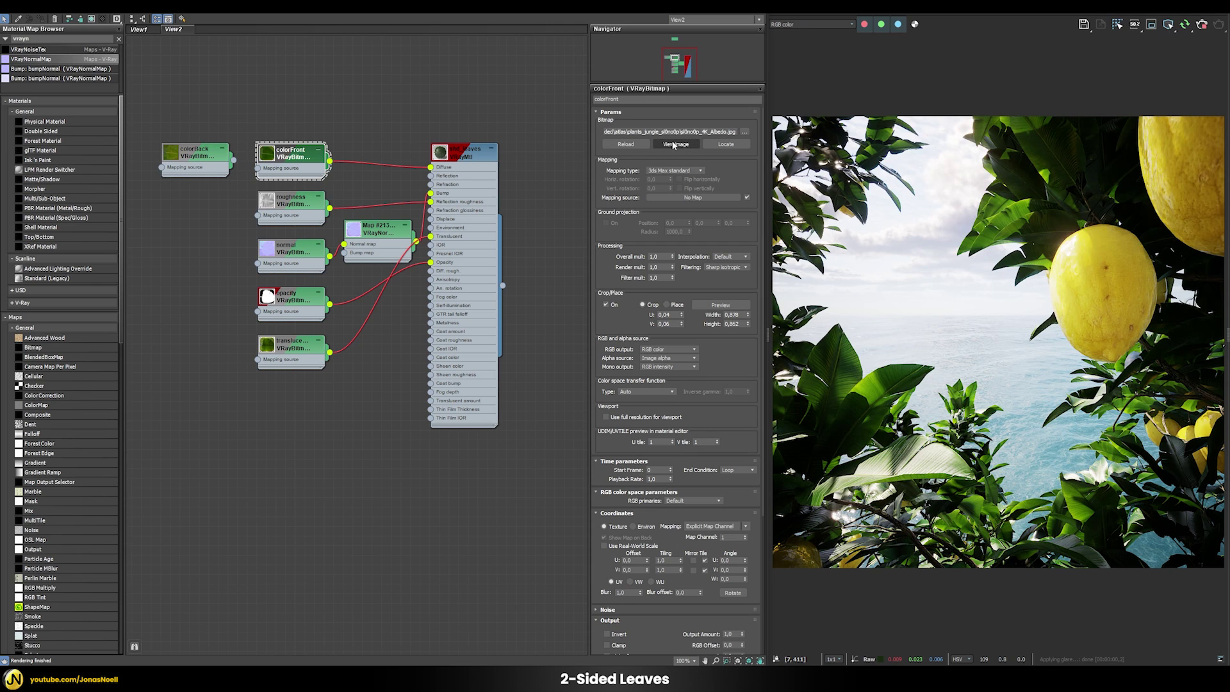
left_click(674, 145)
left_click_drag(866, 84, 306, 67)
left_click(1152, 63)
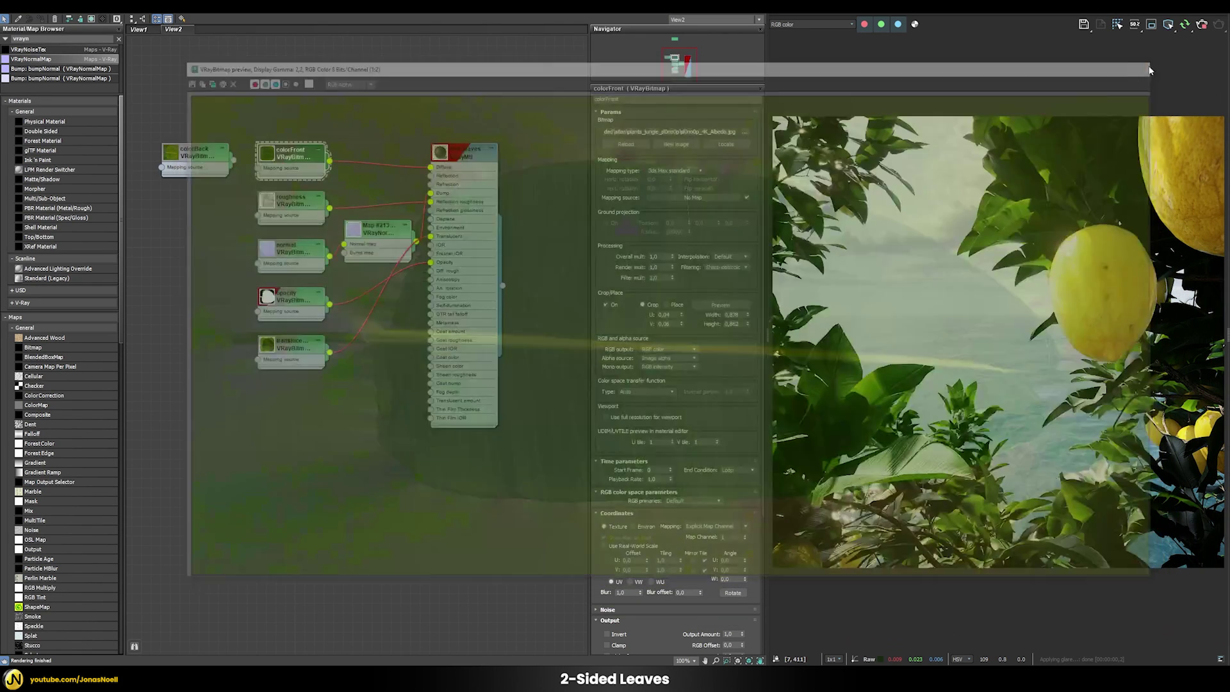
double_click(224, 160)
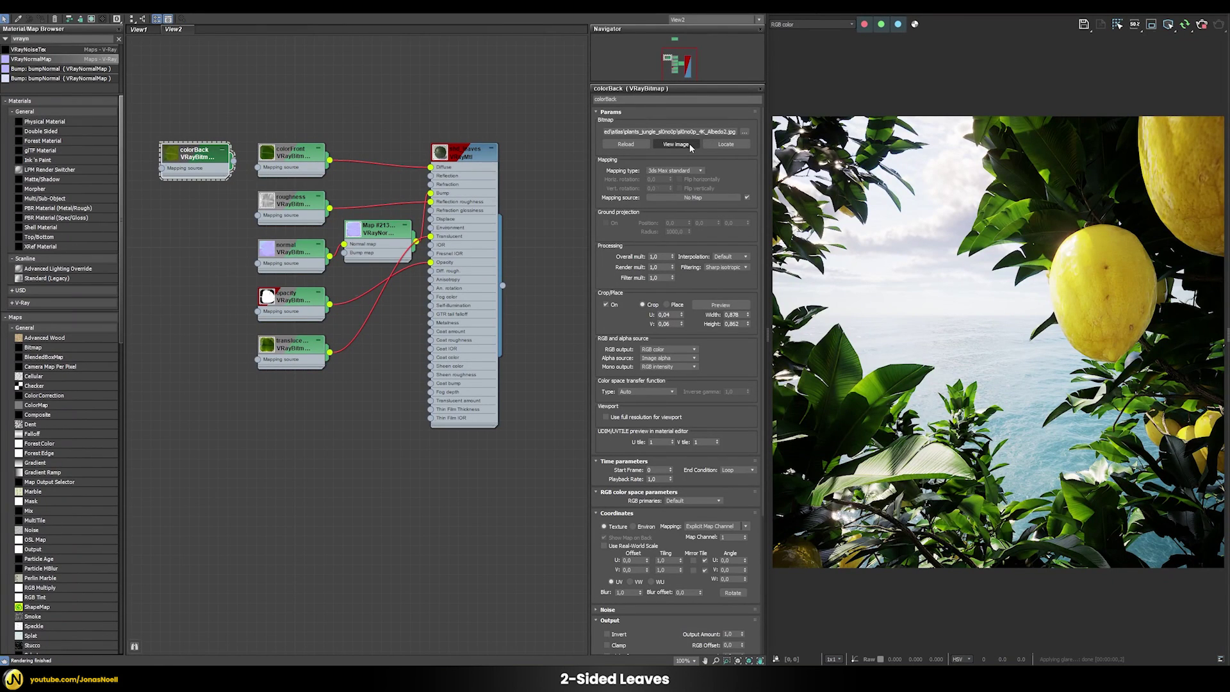
left_click(676, 144)
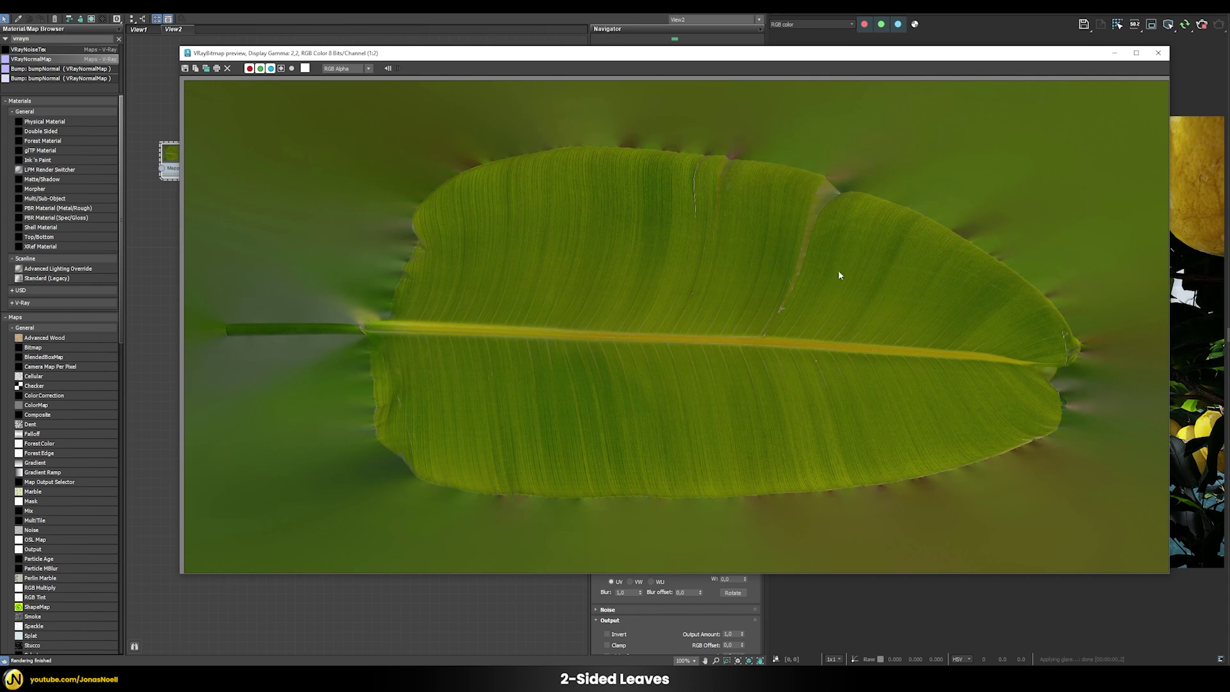
left_click(1158, 53)
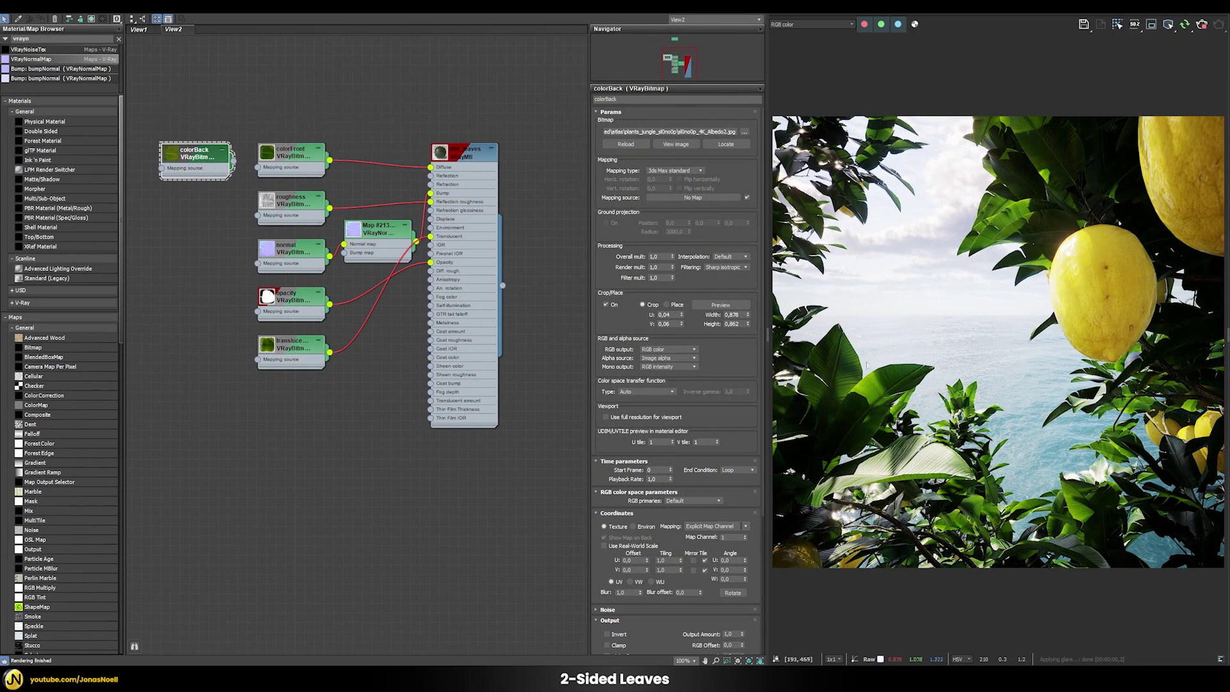
Find the VRay2SidedMtl material and add it to the node graph beside the leaf shader
left_click(10, 38)
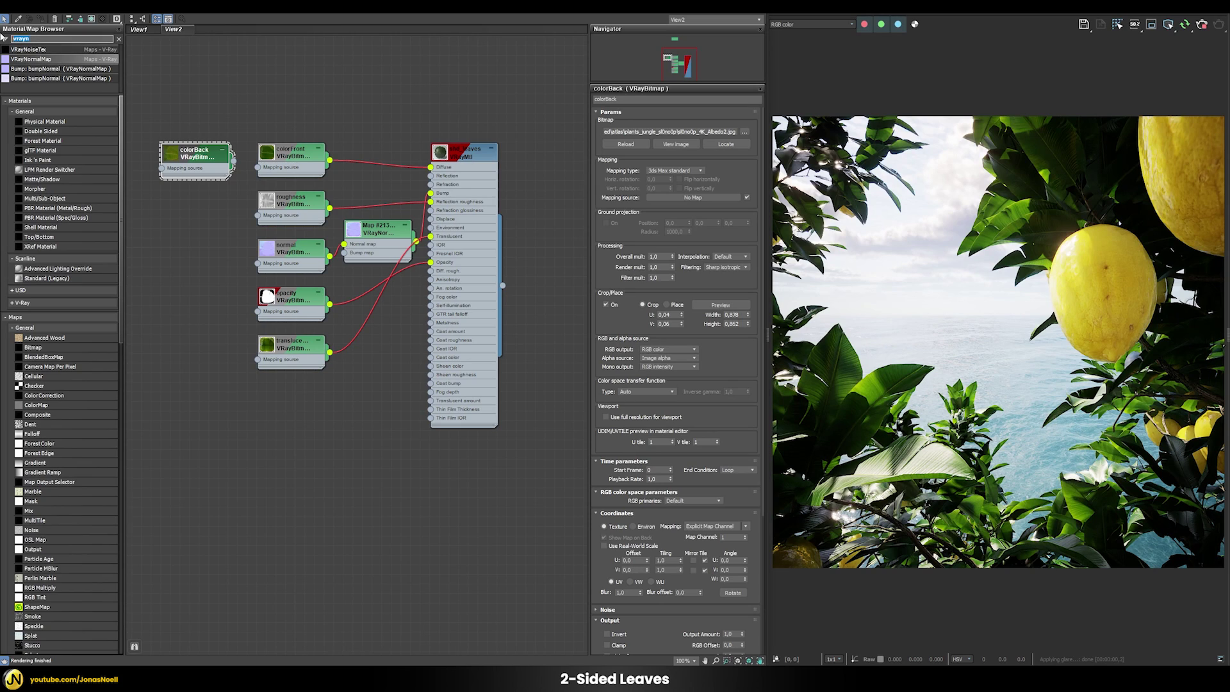
type("vray2")
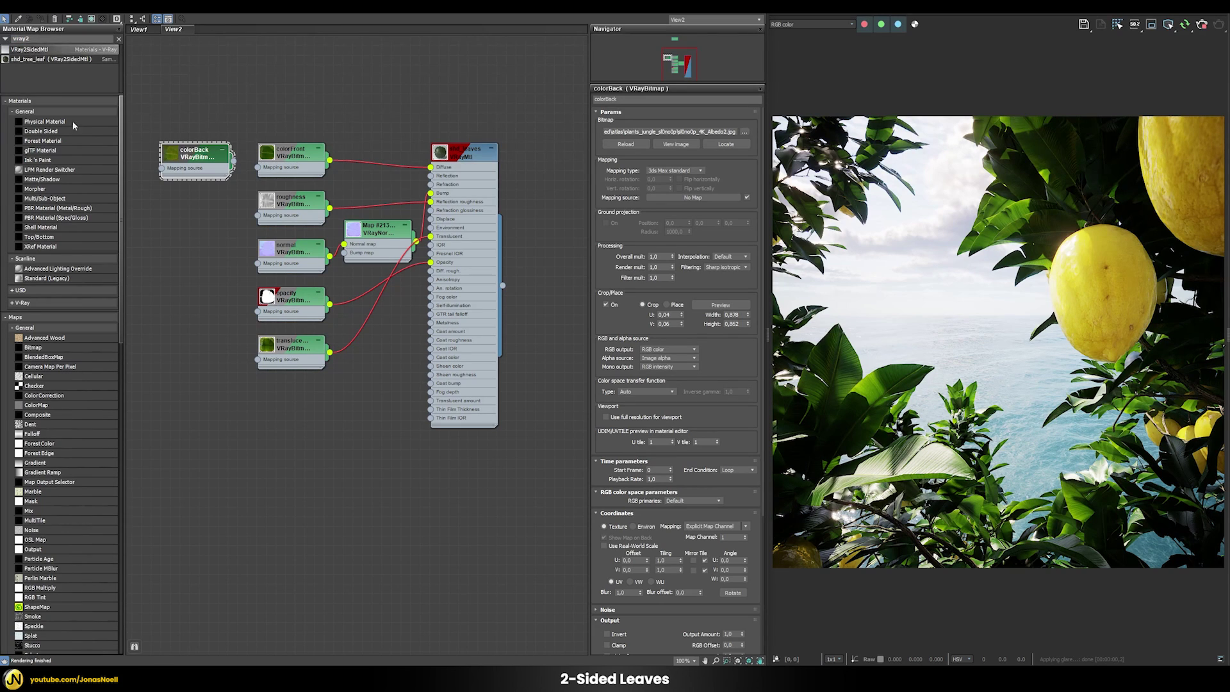
left_click_drag(28, 49, 582, 362)
Rename the shd_leaves material to shd_leavesFront
left_click(460, 157)
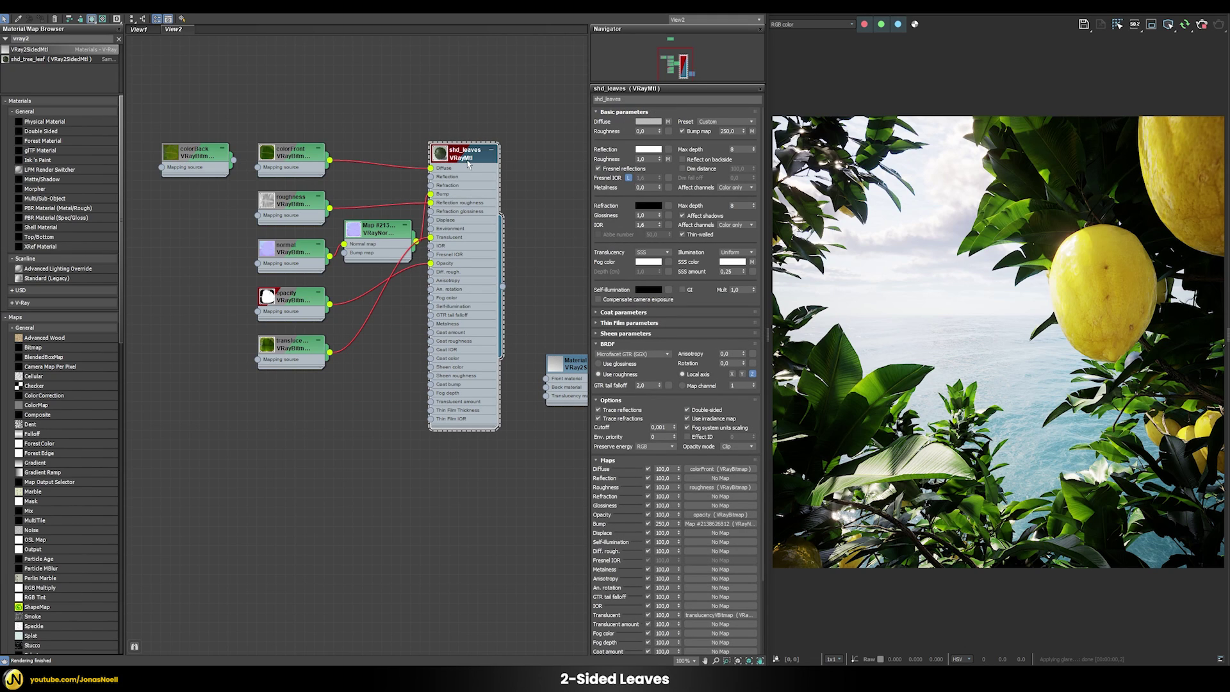
left_click(630, 100)
type("Front")
key("Return")
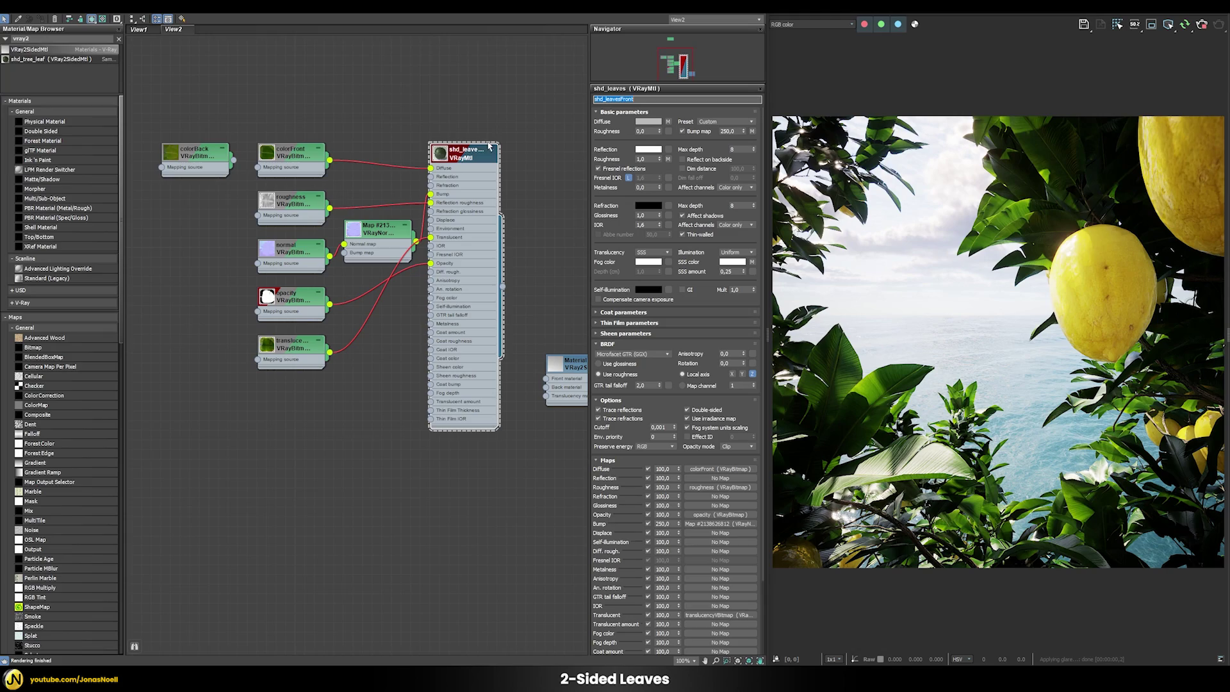
Duplicate shd_leavesFront below the original and connect the colorBack bitmap to the copy's Diffuse input
left_click_drag(489, 147, 493, 456, "shift")
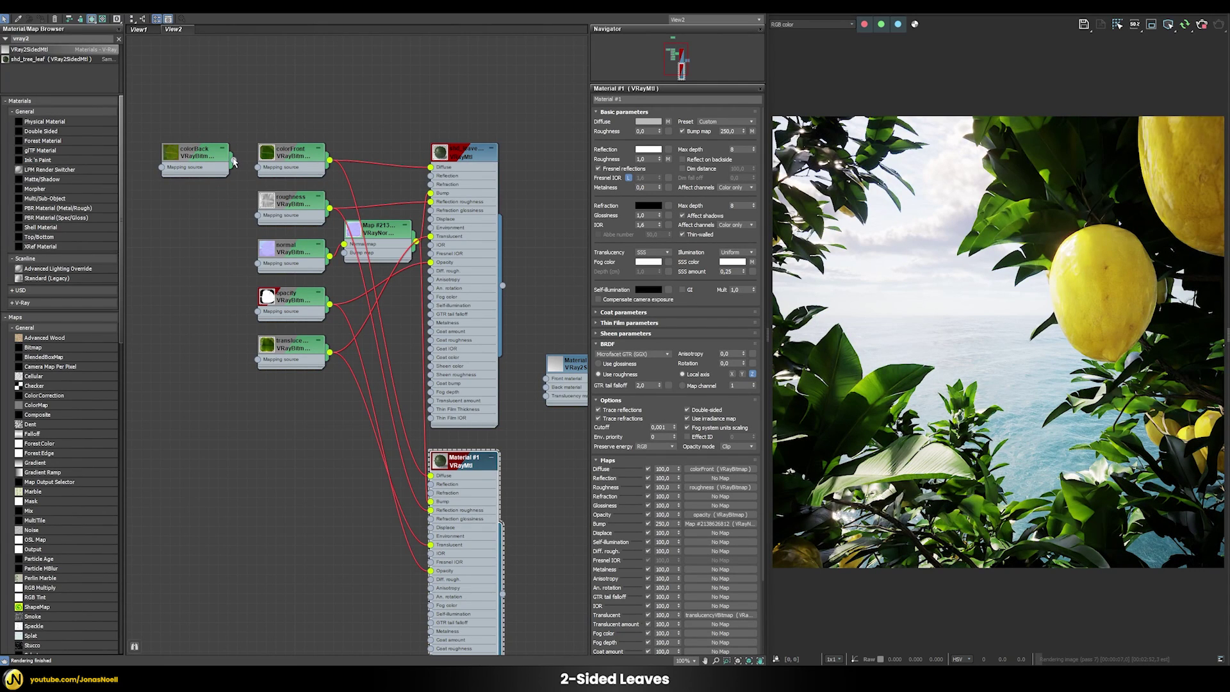
left_click_drag(234, 160, 430, 475)
Name the duplicated leaf material shd_leavesBack
left_click(637, 99)
type("shd_leavesBack")
key("Return")
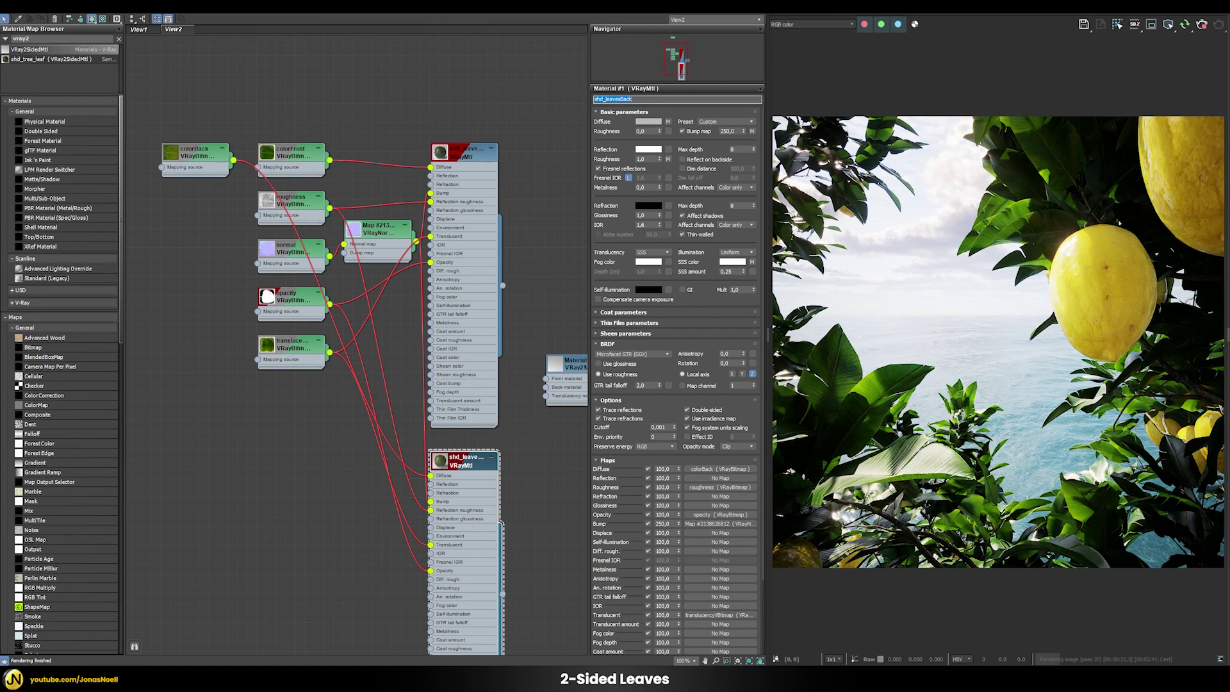
Connect shd_leavesFront to the Front material slot of the VRay2SidedMtl as an instance
middle_click_drag(542, 275, 417, 174)
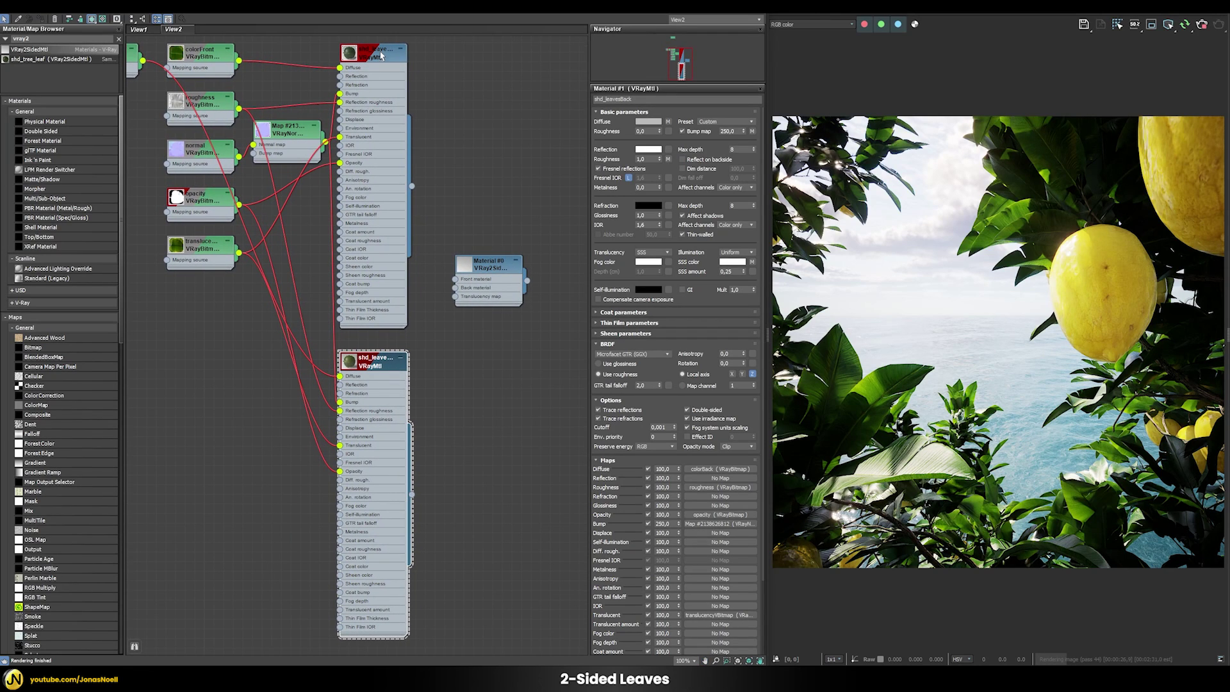
double_click(484, 267)
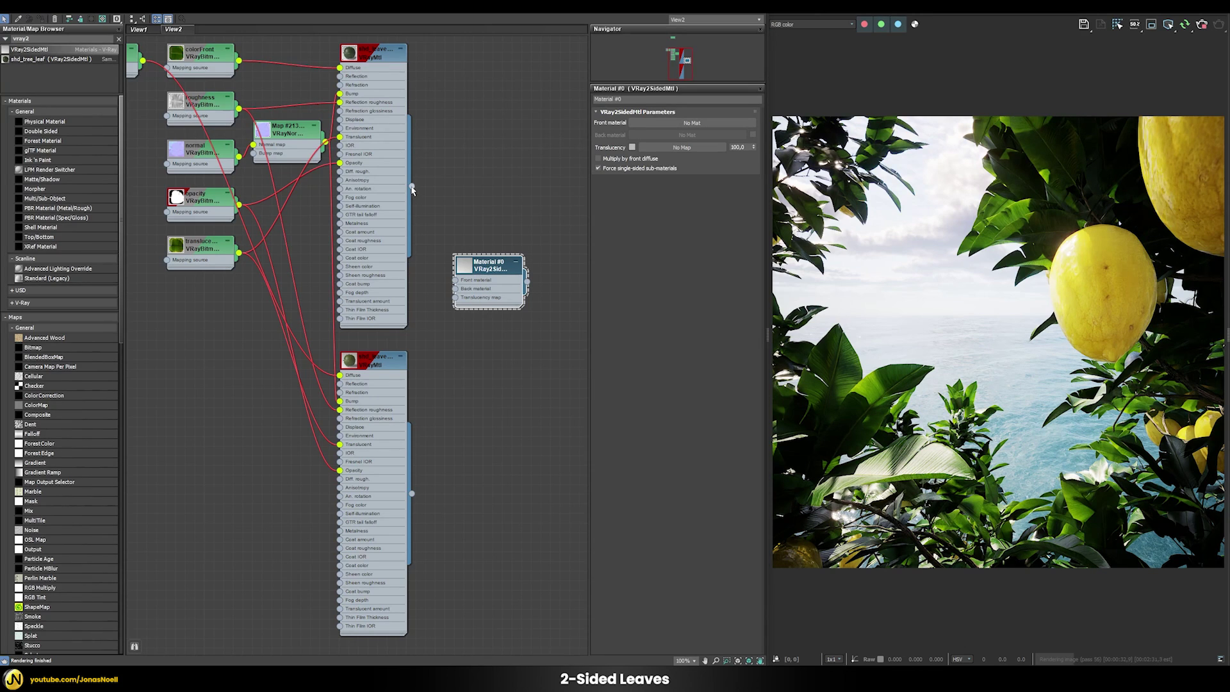
left_click_drag(412, 186, 709, 124)
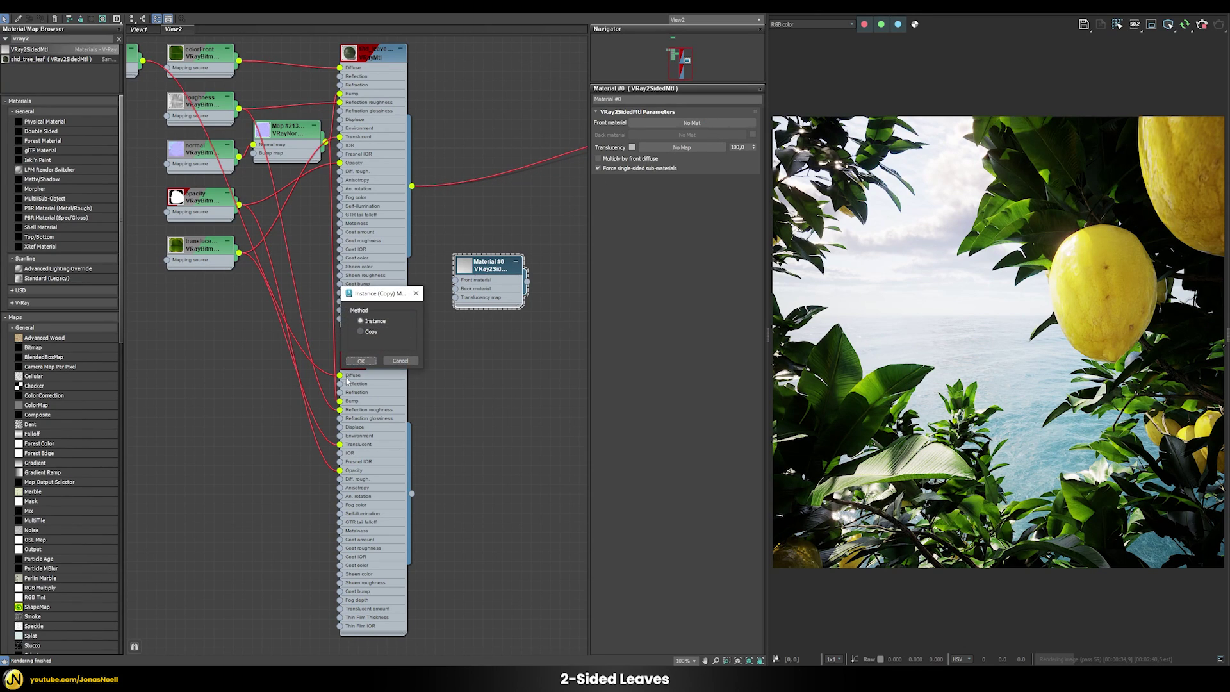
left_click(360, 360)
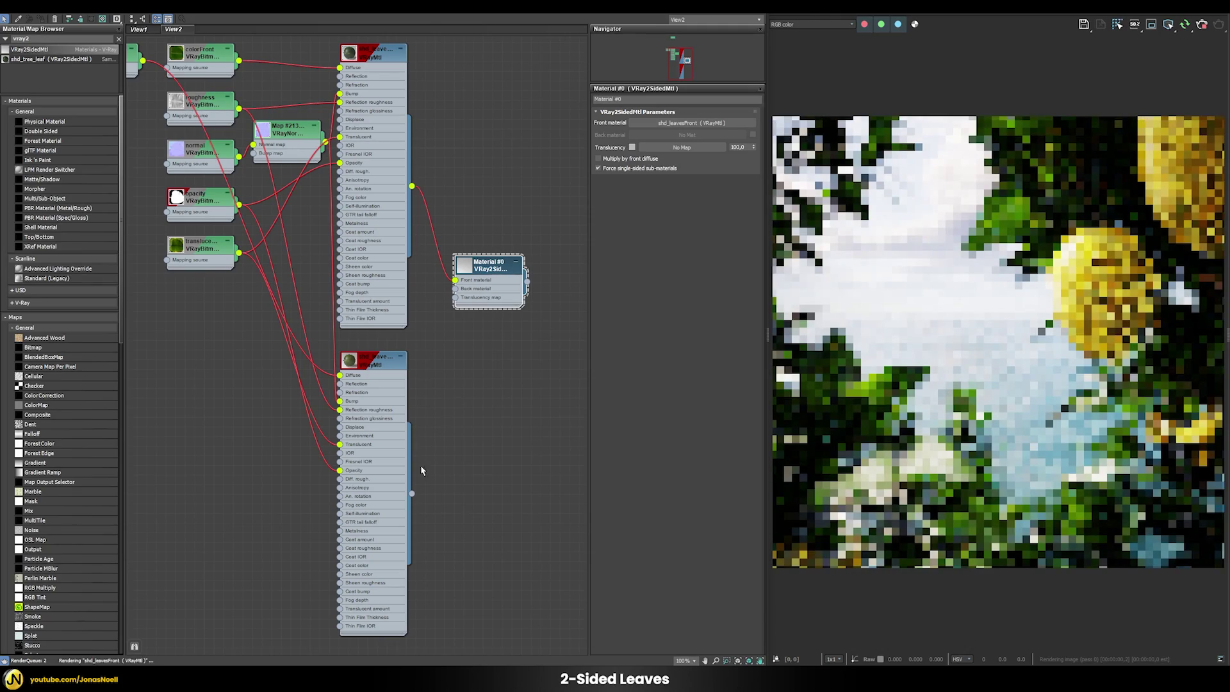
Try to connect the shd_leavesBack output to the VRay2SidedMtl
left_click_drag(412, 493, 499, 390)
key("Escape")
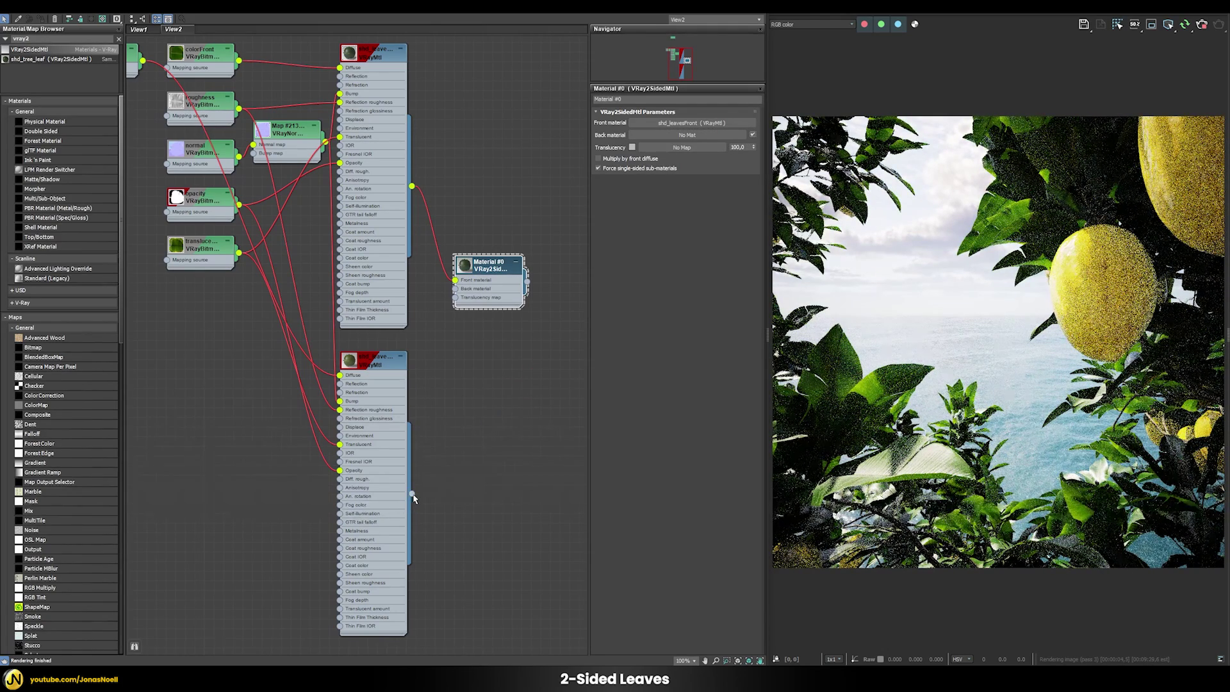
Connect shd_leavesBack to the Back material slot of the VRay2SidedMtl as an instance and open the shd_leavesFront parameters
left_click_drag(412, 493, 644, 131)
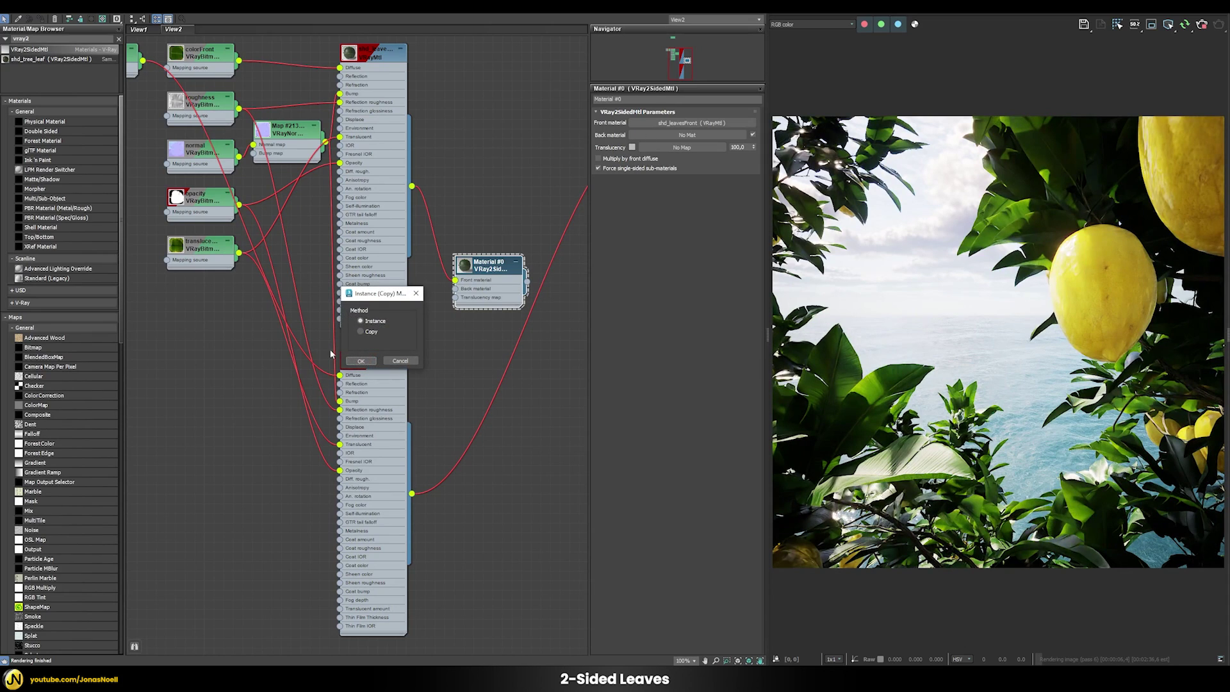
left_click(361, 361)
left_click(369, 58)
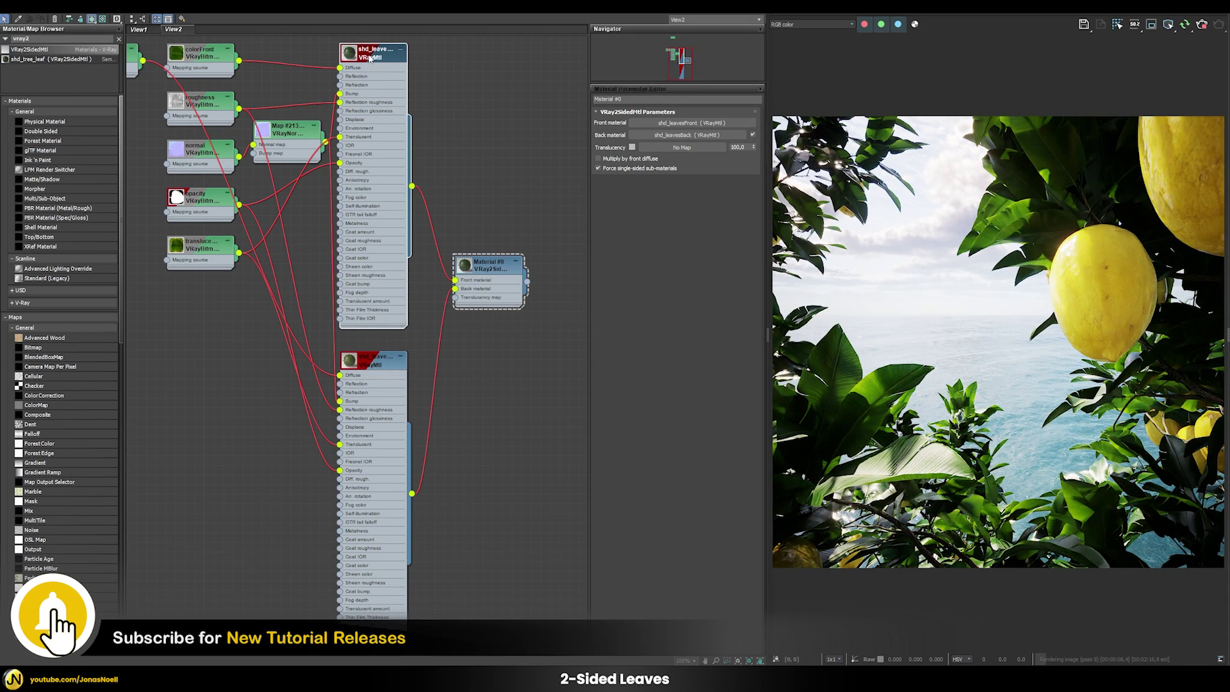
double_click(370, 57)
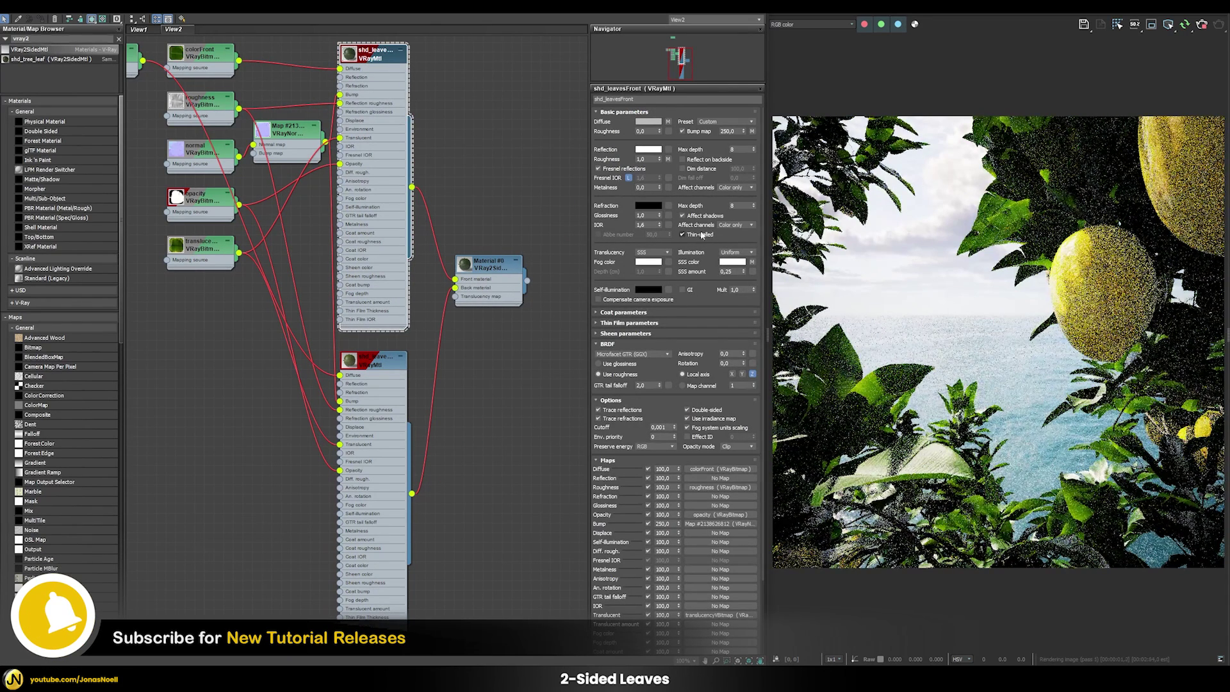
Reopen the VRay2SidedMtl and assign it to the selected leaf geometry
double_click(501, 272)
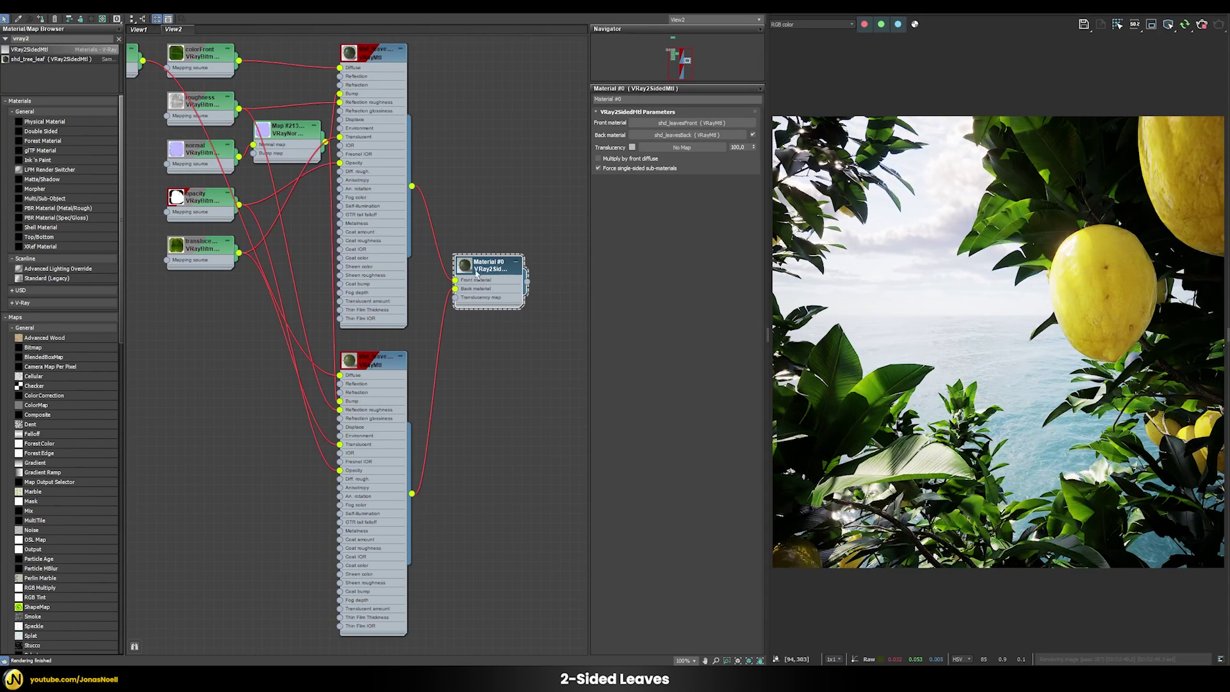
right_click(495, 266)
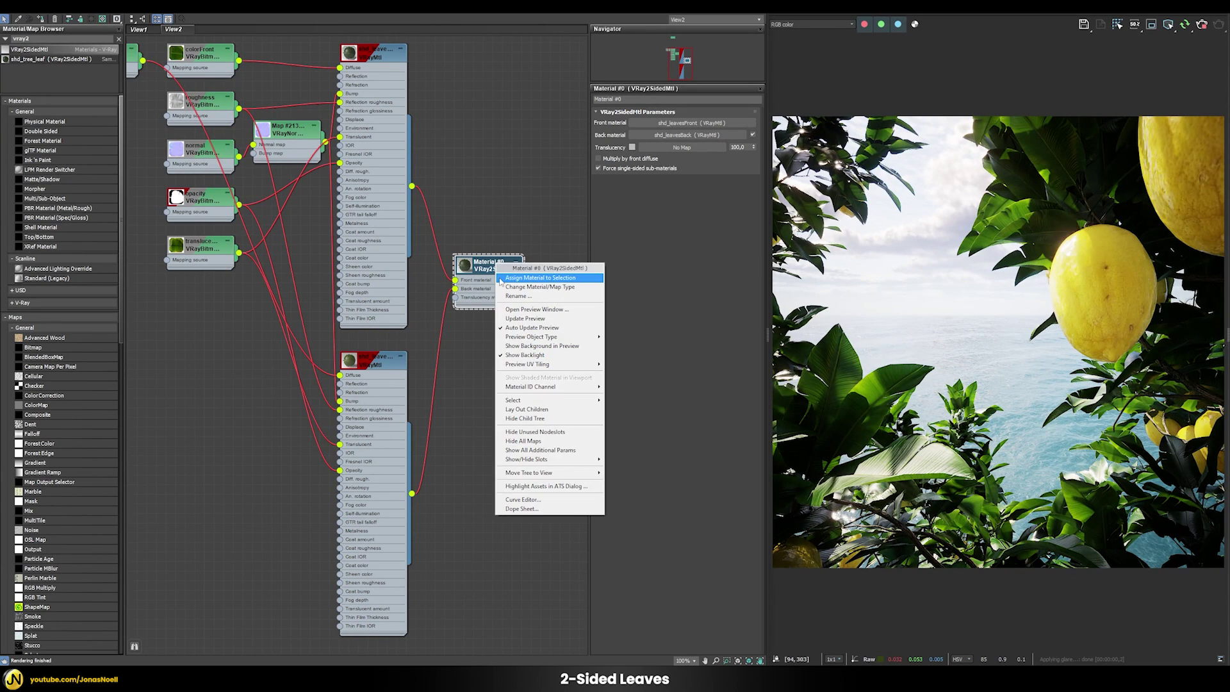
left_click(500, 282)
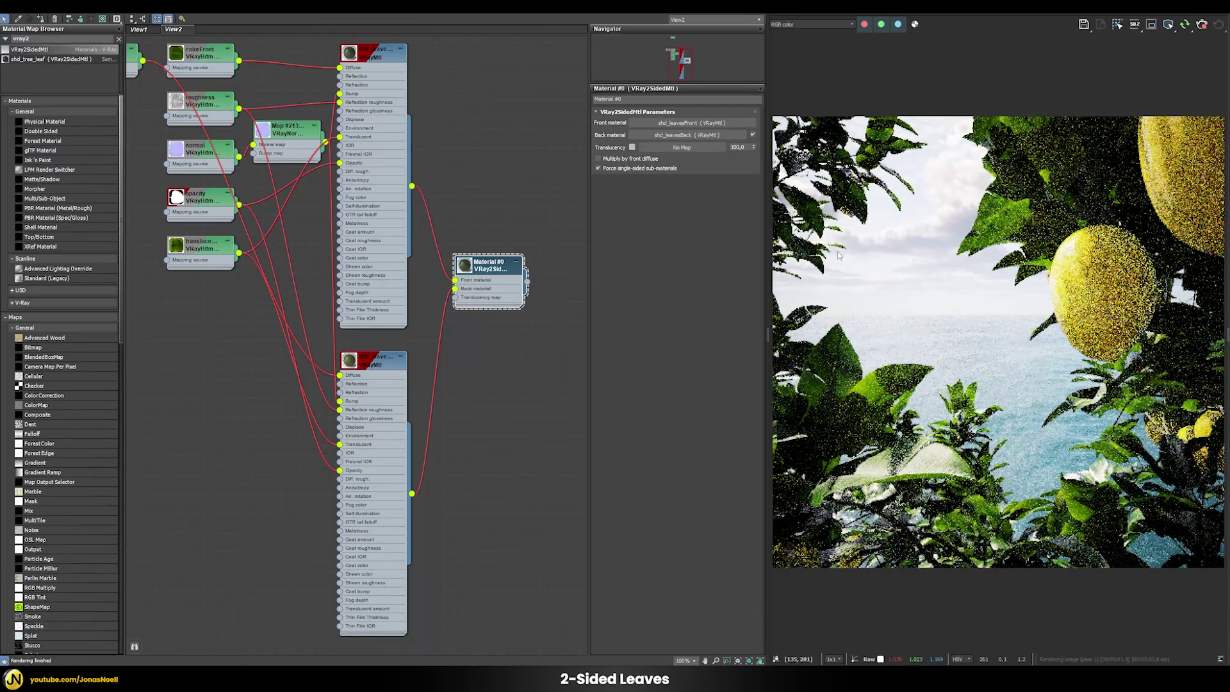
Try black as the VRay2SidedMtl's translucency color, and confirm the color as a neutral mid-grey
left_click(632, 147)
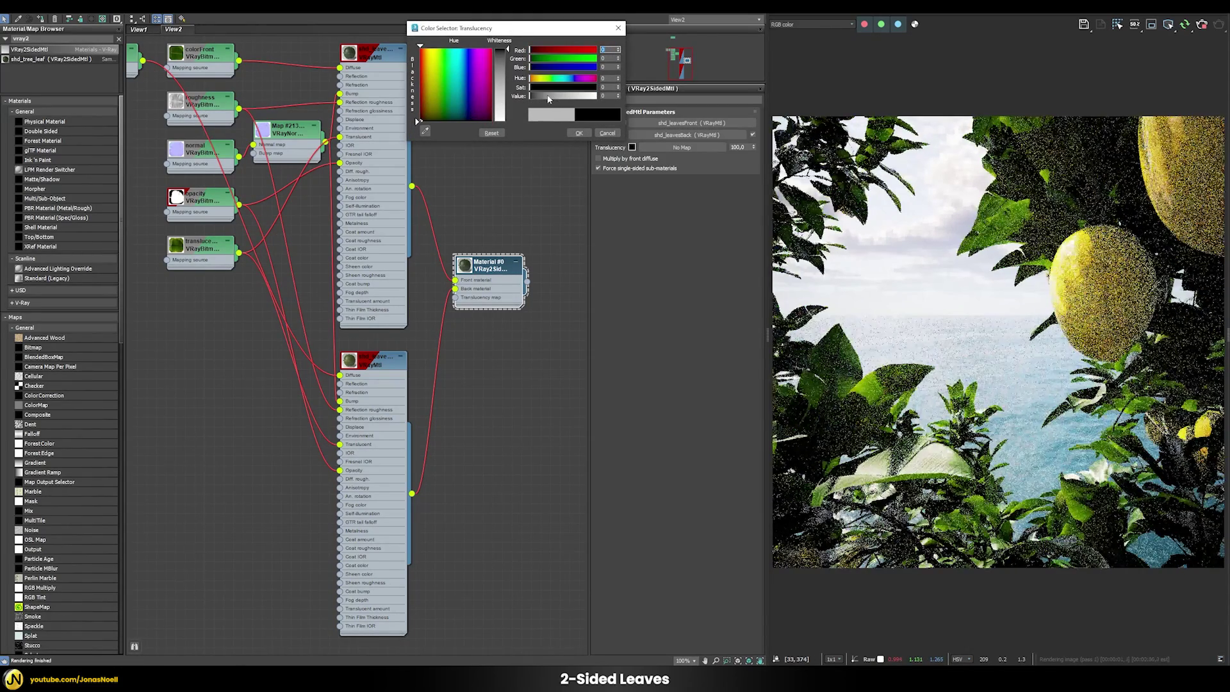
left_click_drag(510, 109, 507, 121)
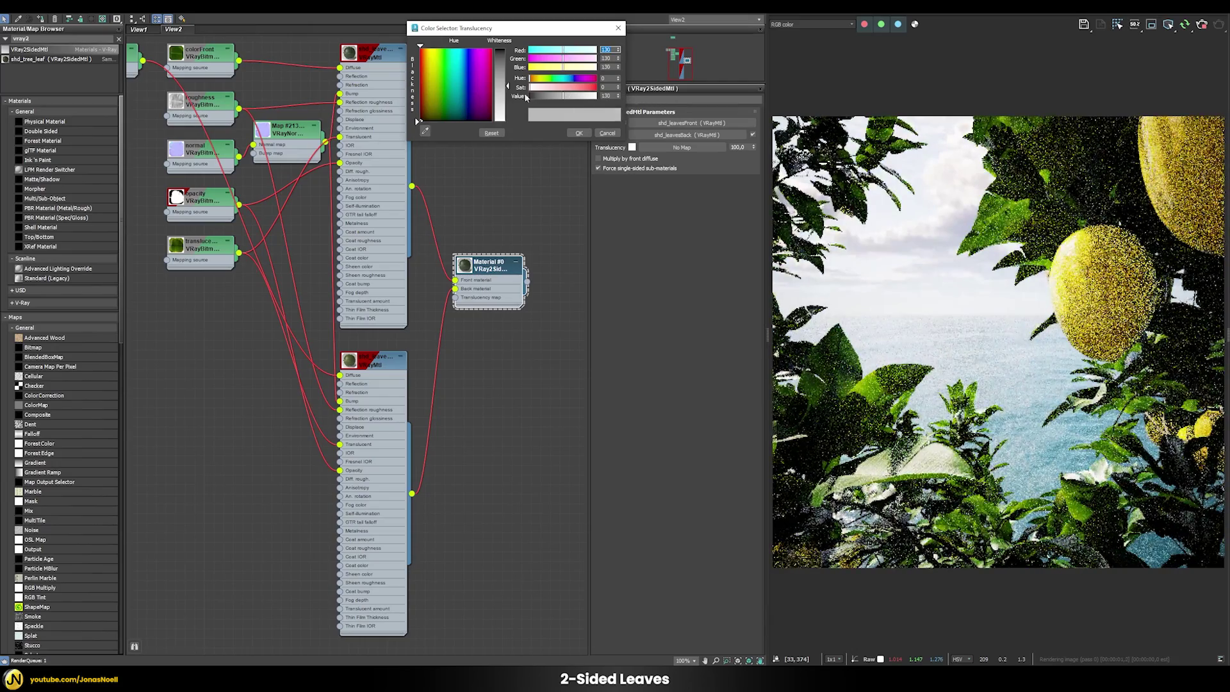
left_click_drag(618, 95, 587, 133)
left_click(586, 133)
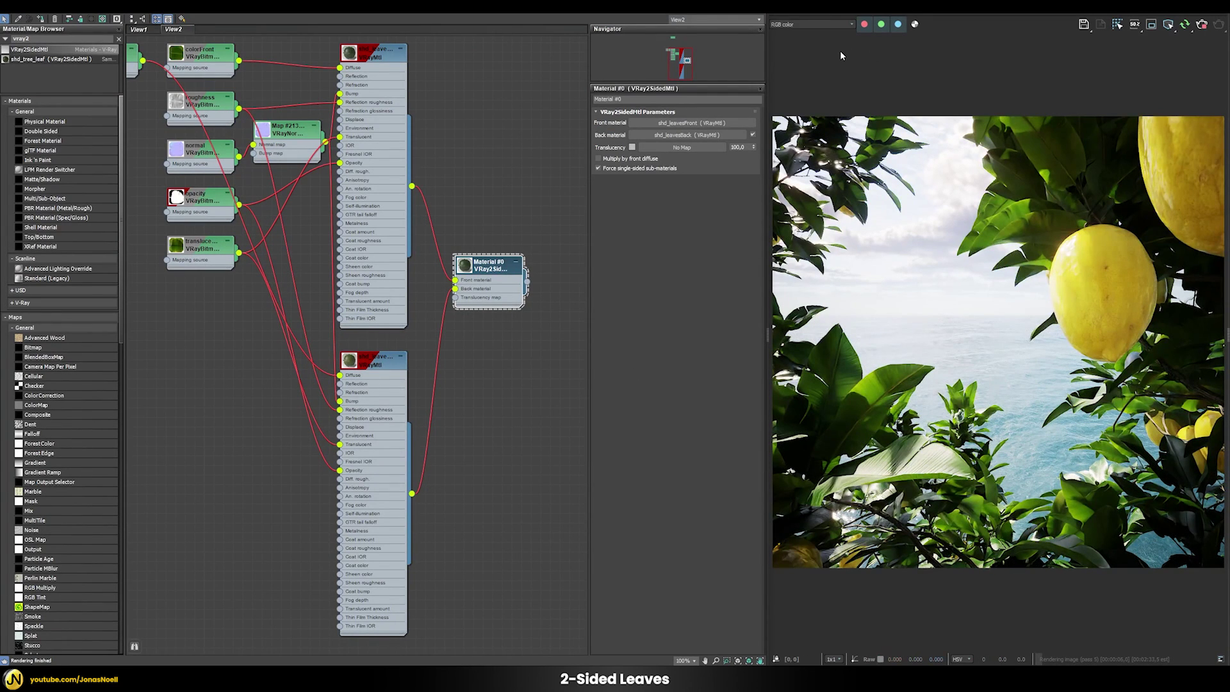
Inspect the leaf colors in the diffuse render element, and return the frame buffer to RGB color
left_click(849, 23)
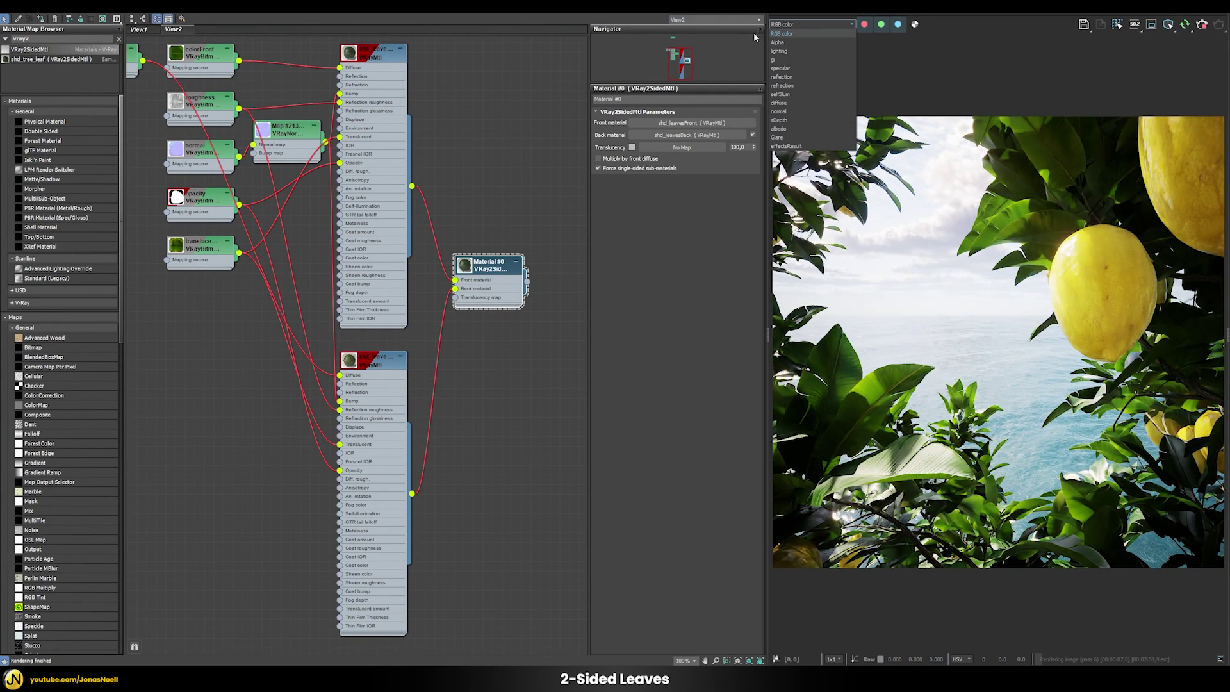
left_click(780, 103)
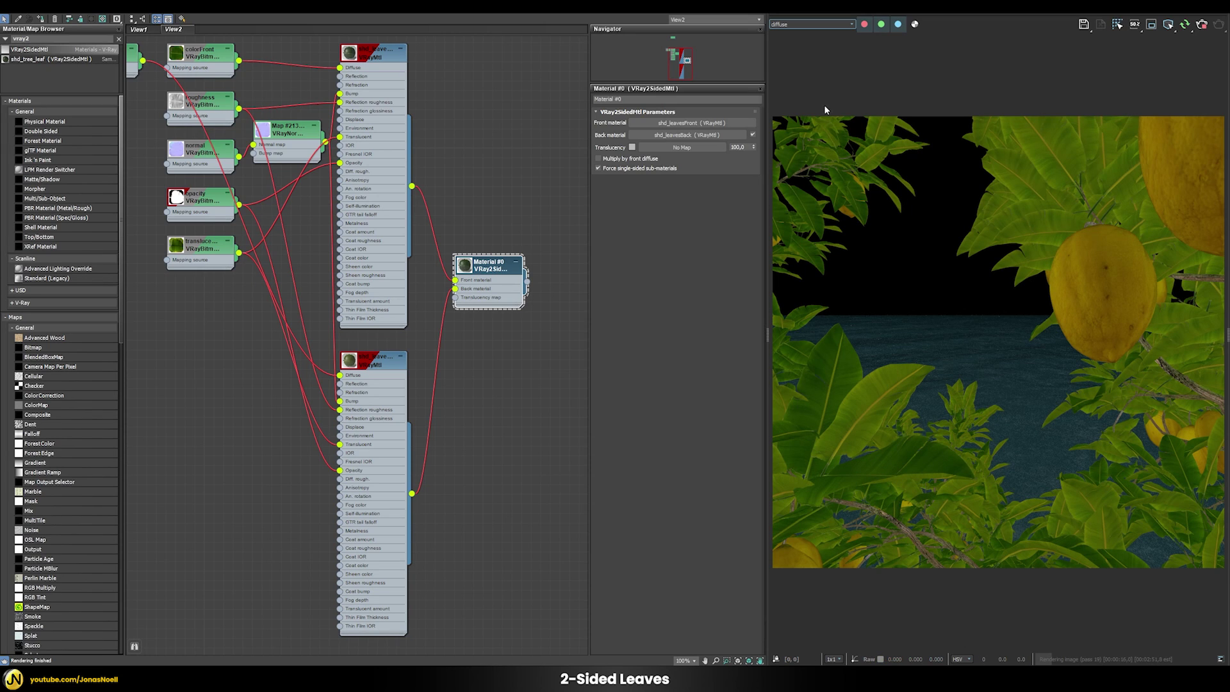
left_click(790, 23)
left_click(790, 31)
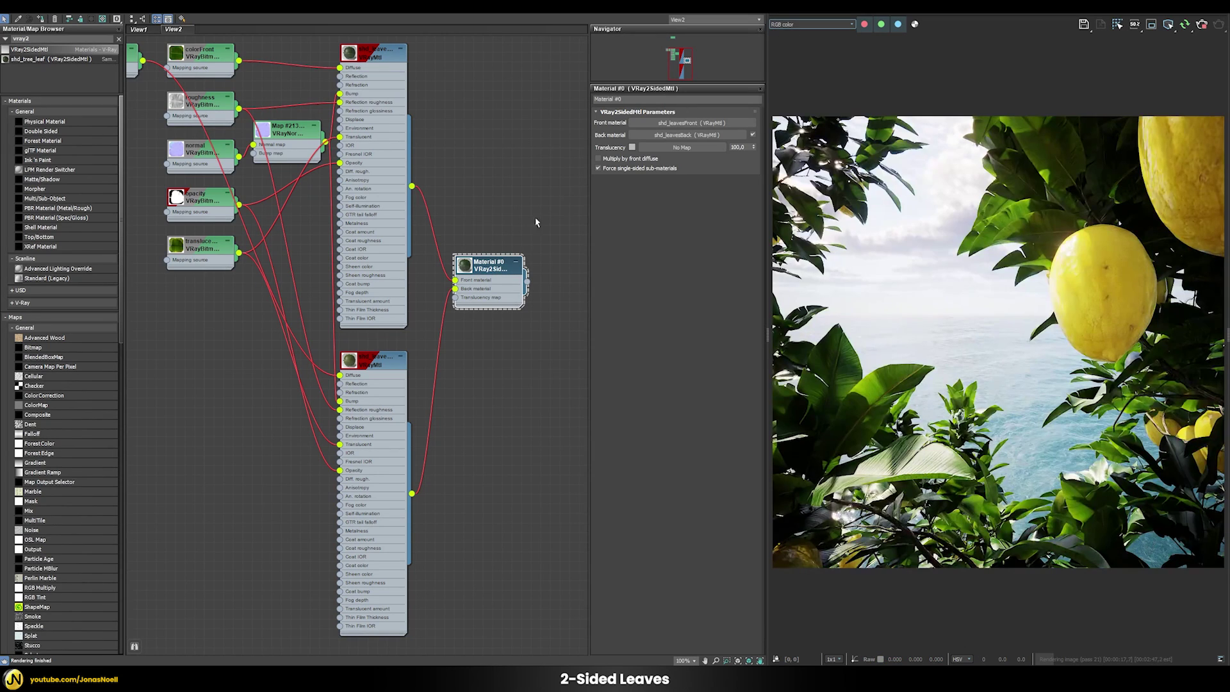
Set the bump map amount of shd_leavesBack to -250 to invert the relief on the leaf backs
left_click(378, 365)
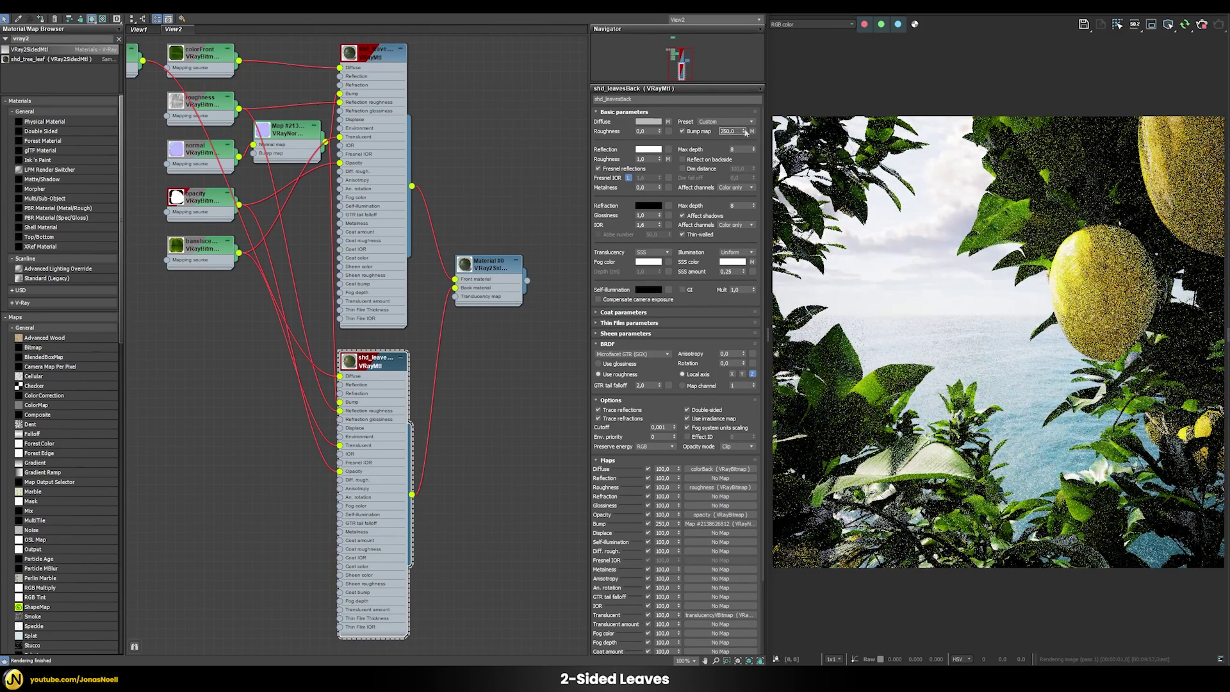
type("-250")
key("Return")
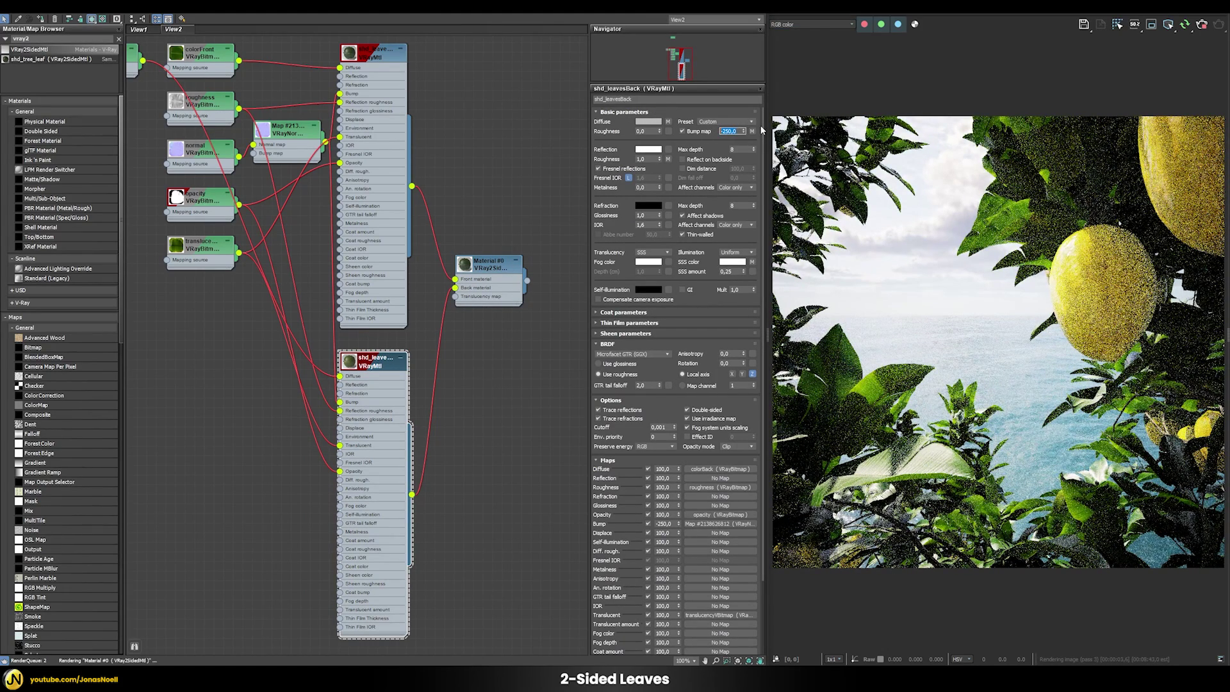